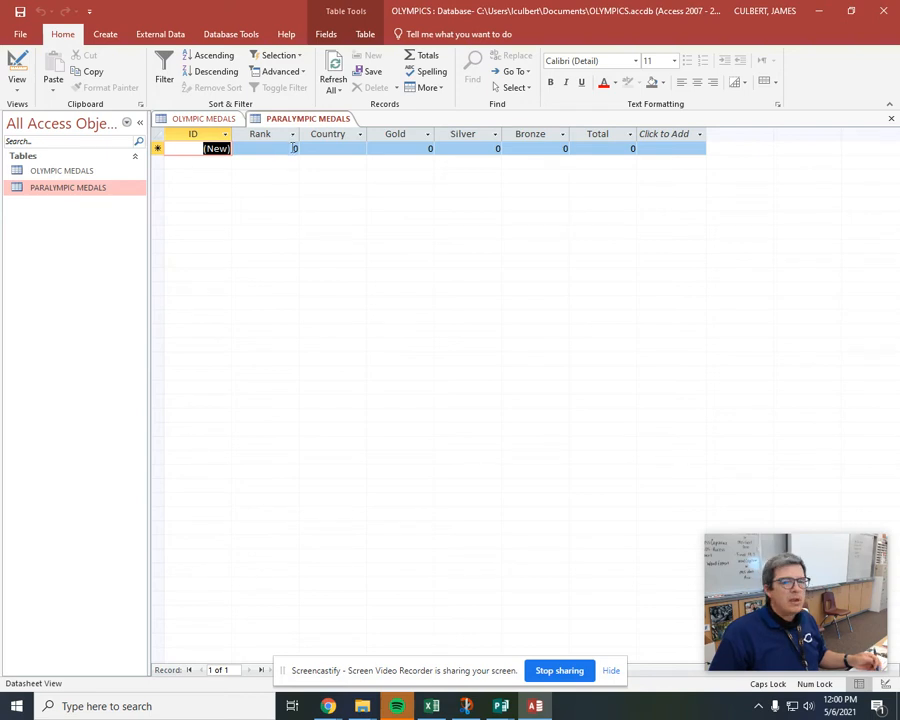
Add the first record to the Paralympic medals table: rank 1, Russia, 30 gold, 28 silver, 22 bronze, 80 total.
{"action": "left_click", "coordinate": [289, 150]}
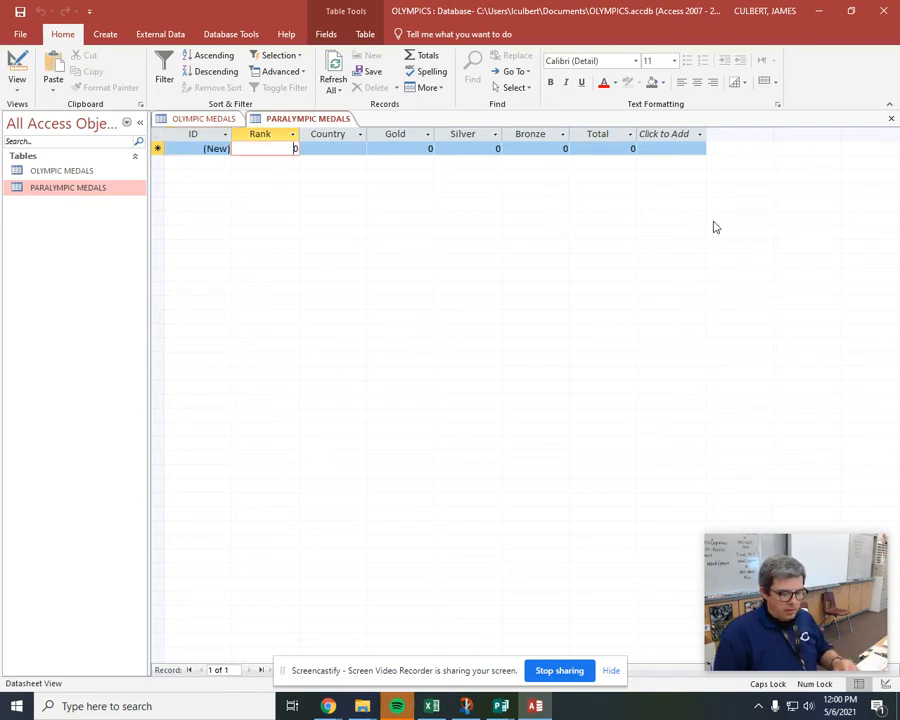
{"action": "type", "text": "1"}
{"action": "key", "text": "Tab"}
{"action": "type", "text": "rUSSI"}
{"action": "key", "text": "BackSpace"}
{"action": "key", "text": "BackSpace"}
{"action": "key", "text": "BackSpace"}
{"action": "key", "text": "Caps_Lock"}
{"action": "type", "text": "Russia"}
{"action": "key", "text": "Tab"}
{"action": "type", "text": "30"}
{"action": "key", "text": "Tab"}
{"action": "type", "text": "28"}
{"action": "key", "text": "Tab"}
{"action": "type", "text": "22"}
{"action": "key", "text": "Tab"}
{"action": "type", "text": "80"}
{"action": "key", "text": "Tab"}
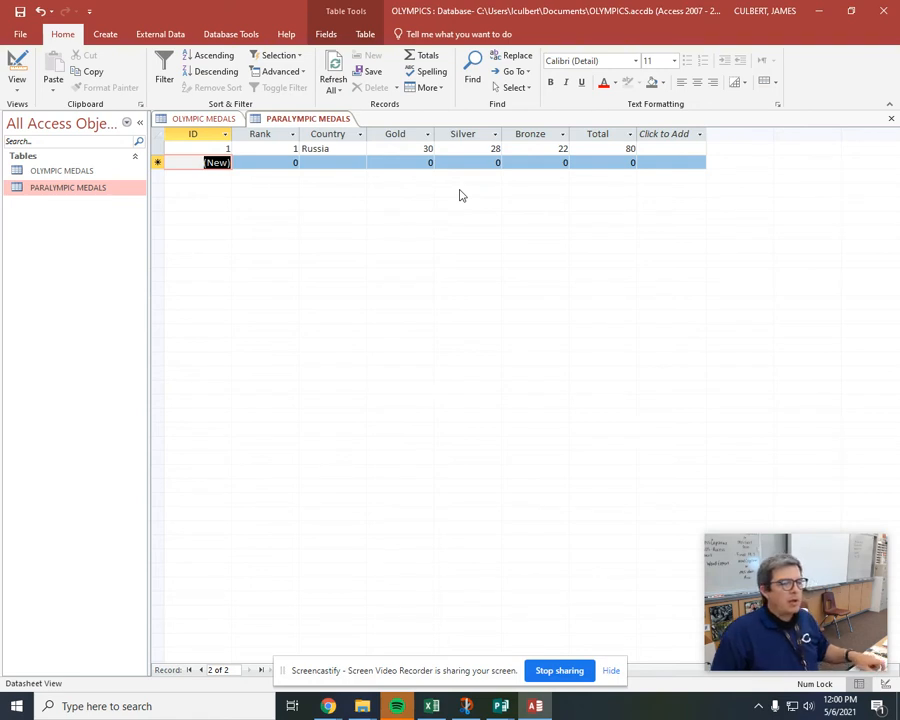
Add a second record: rank 2, Germany, 9 gold, 5 silver, 1 bronze, 15 total.
{"action": "key", "text": "Tab"}
{"action": "type", "text": "2"}
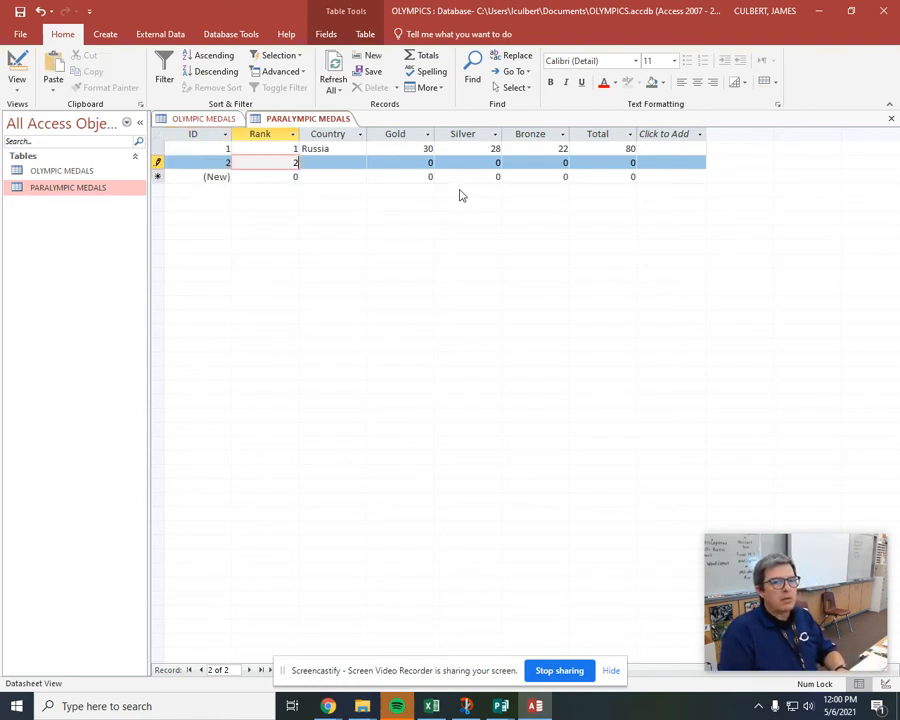
{"action": "key", "text": "Tab"}
{"action": "type", "text": "German"}
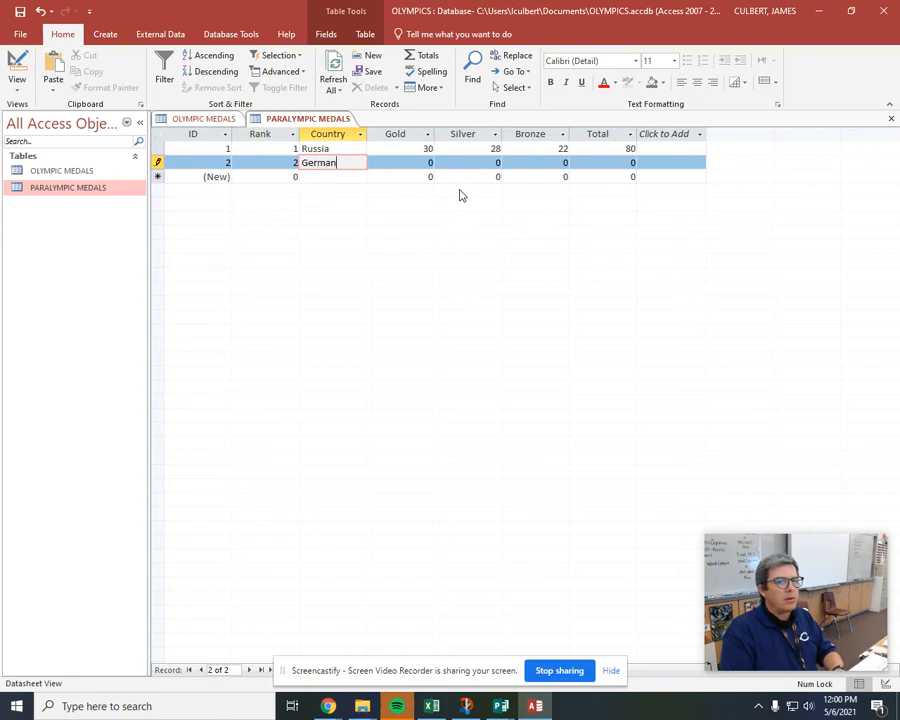
{"action": "type", "text": "y"}
{"action": "key", "text": "Tab"}
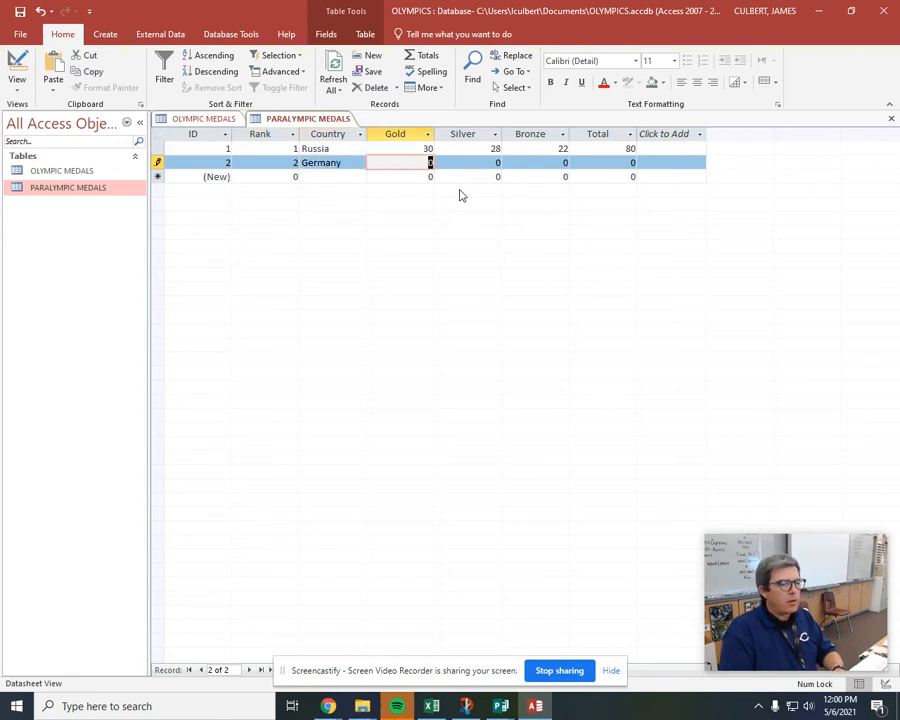
{"action": "type", "text": "9"}
{"action": "key", "text": "Tab"}
{"action": "type", "text": "5"}
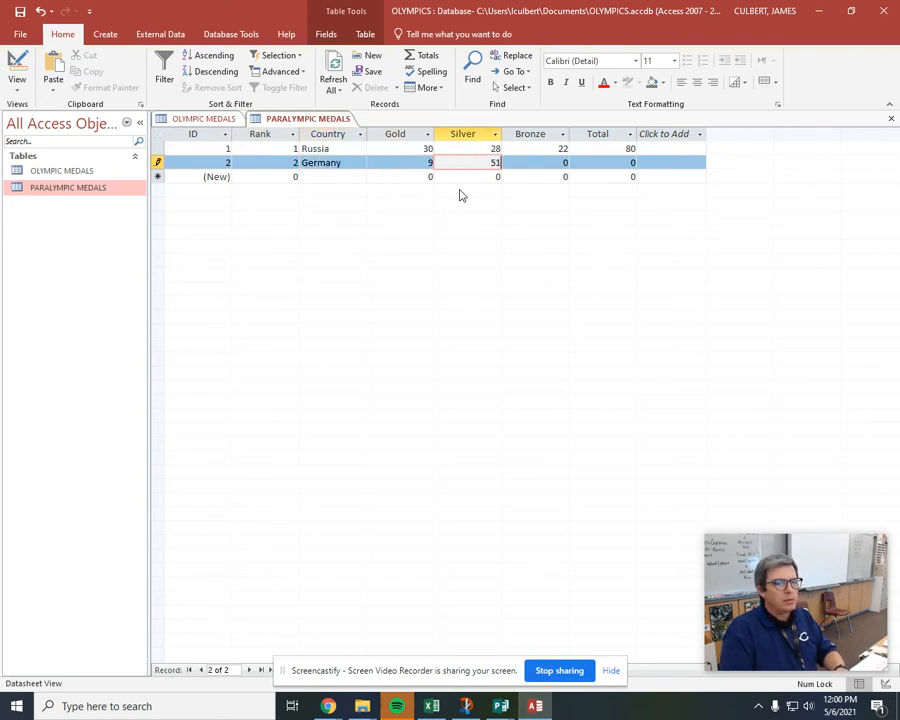
{"action": "key", "text": "Tab"}
{"action": "type", "text": "1"}
{"action": "key", "text": "Tab"}
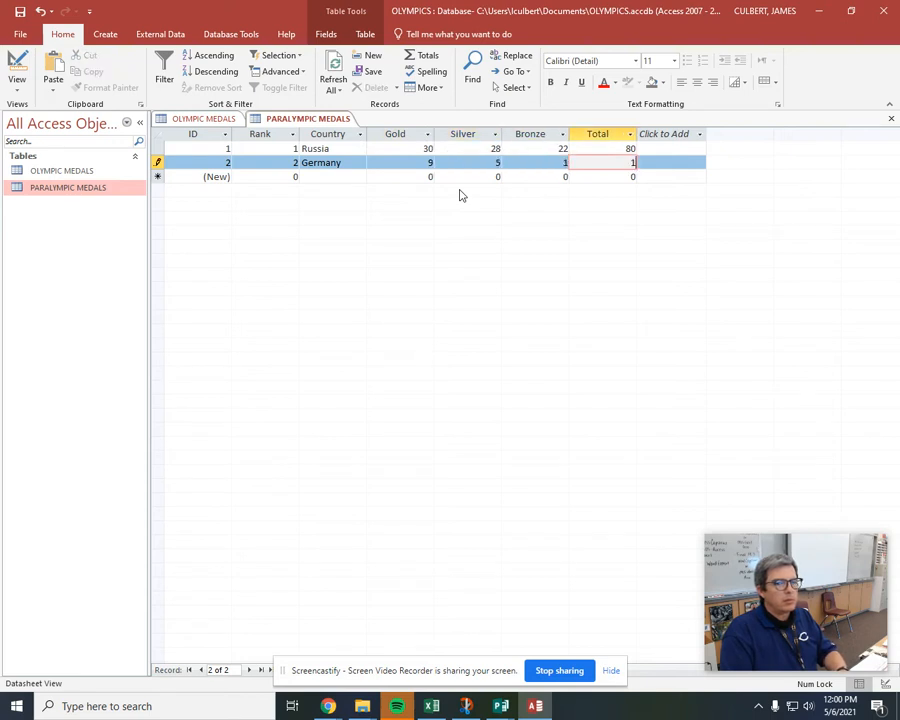
{"action": "key", "text": "Tab"}
Add a third record: rank 3, Canada, 7 gold, 2 silver, 7 bronze, 16 total.
{"action": "key", "text": "Tab"}
{"action": "type", "text": "3"}
{"action": "key", "text": "Tab"}
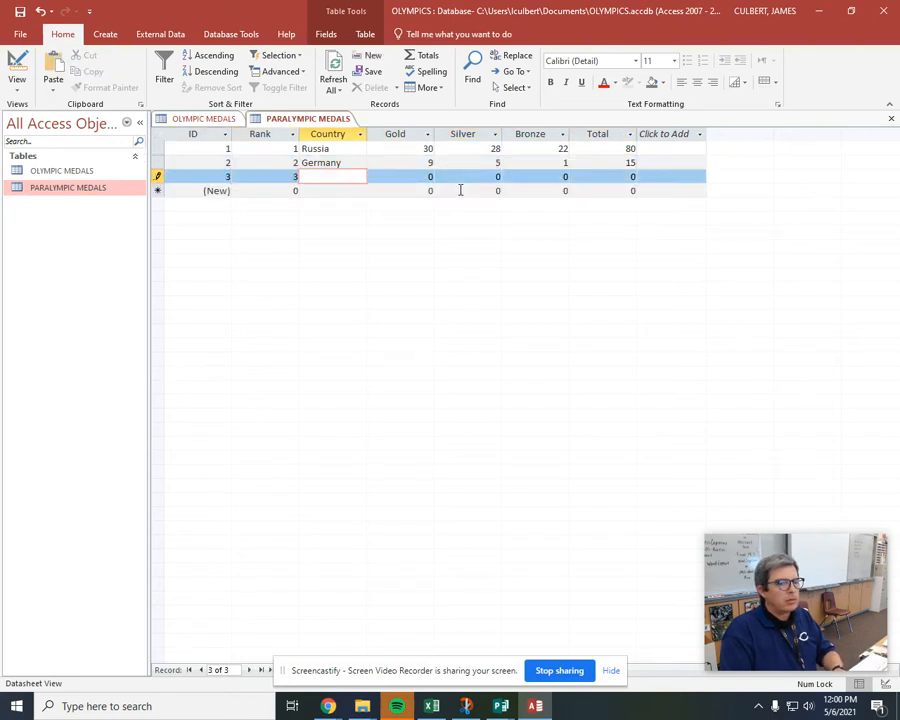
{"action": "type", "text": "Canada"}
{"action": "key", "text": "Tab"}
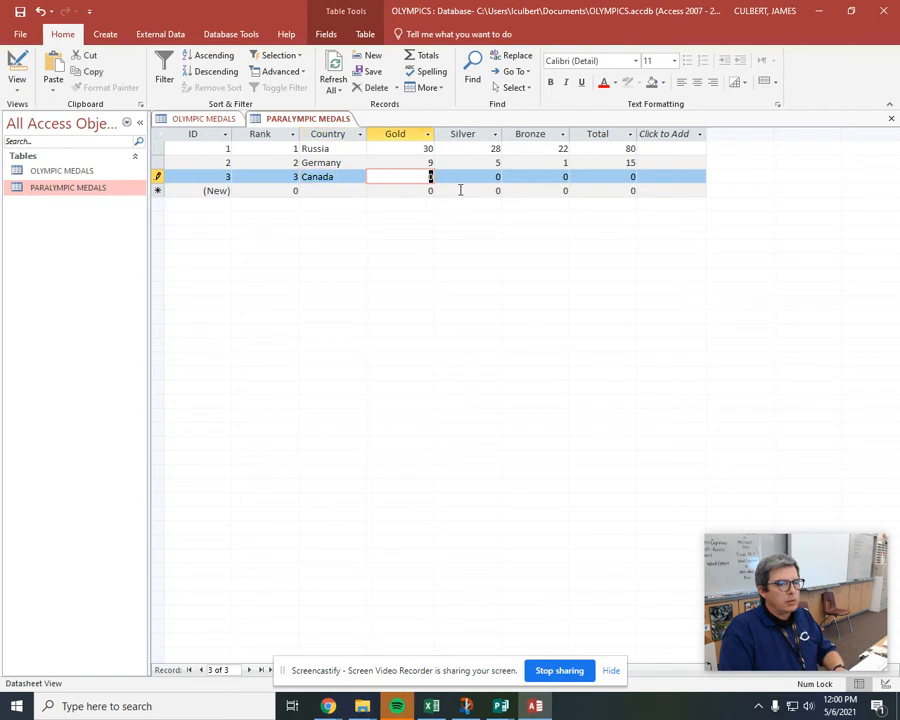
{"action": "type", "text": "7"}
{"action": "key", "text": "Tab"}
{"action": "type", "text": "2"}
{"action": "key", "text": "Tab"}
{"action": "type", "text": "7"}
{"action": "key", "text": "Tab"}
{"action": "type", "text": "16"}
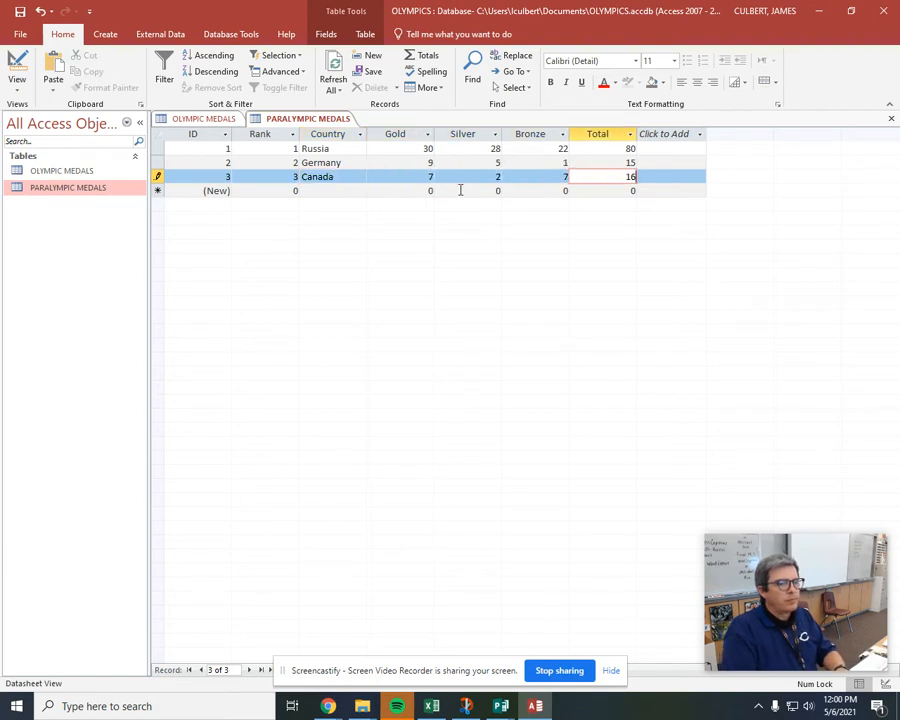
{"action": "key", "text": "Tab"}
Add a fourth record: rank 4, Ukraine, 5 gold, 9 silver, 11 bronze, 25 total.
{"action": "key", "text": "Tab"}
{"action": "type", "text": "4"}
{"action": "key", "text": "Tab"}
{"action": "type", "text": "Ukraine"}
{"action": "key", "text": "Tab"}
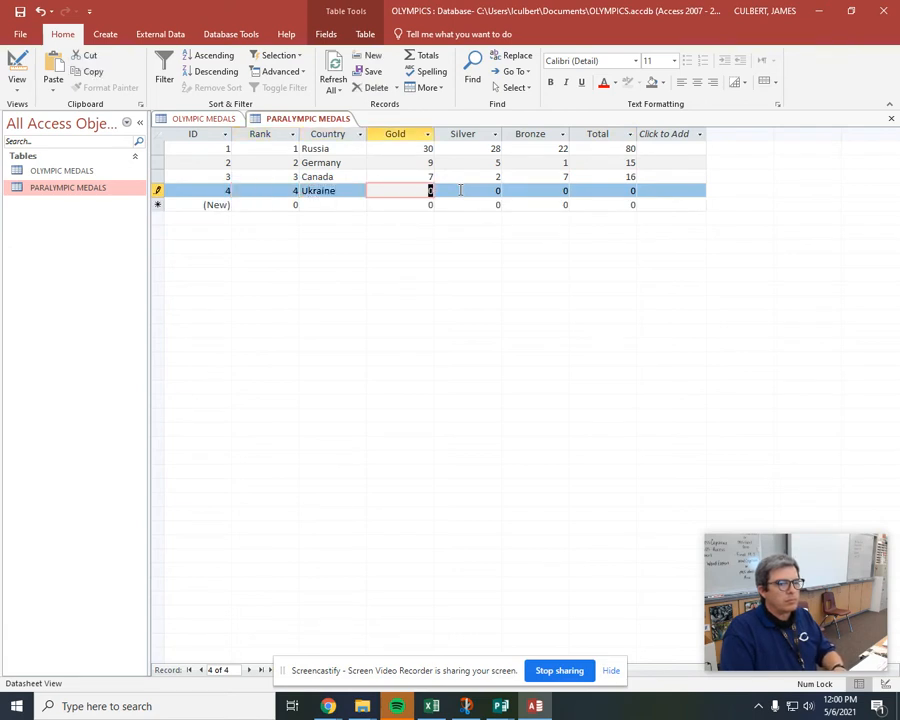
{"action": "type", "text": "5"}
{"action": "key", "text": "Tab"}
{"action": "type", "text": "9"}
{"action": "key", "text": "Tab"}
{"action": "type", "text": "11"}
{"action": "key", "text": "Tab"}
{"action": "type", "text": "25"}
{"action": "key", "text": "Tab"}
Add a fifth record: rank 5, France, 5 gold, 3 silver, 4 bronze, 12 total.
{"action": "key", "text": "Tab"}
{"action": "type", "text": "5"}
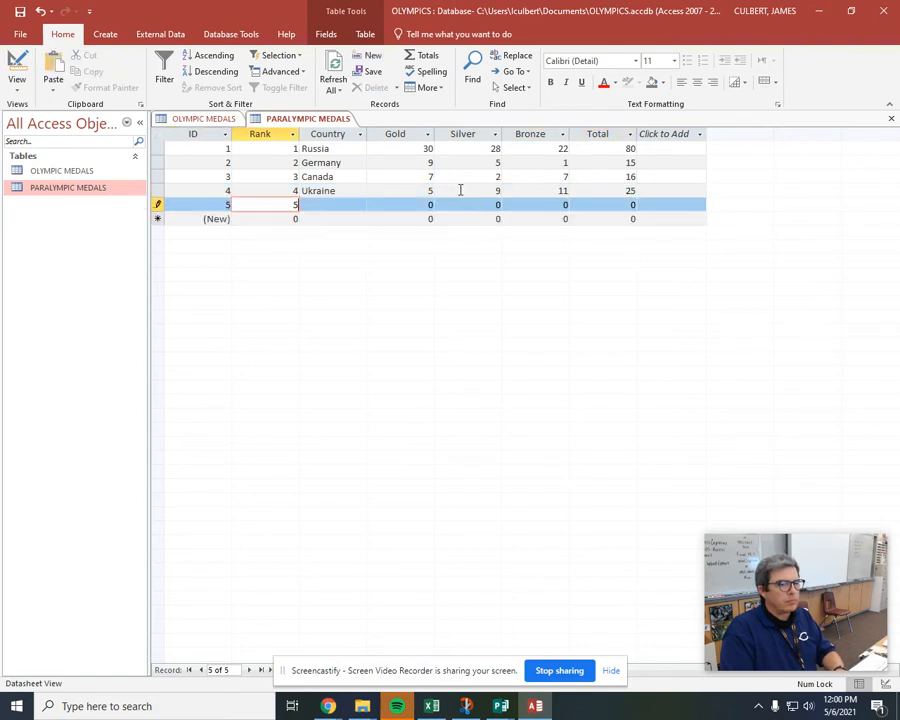
{"action": "key", "text": "Tab"}
{"action": "type", "text": "France"}
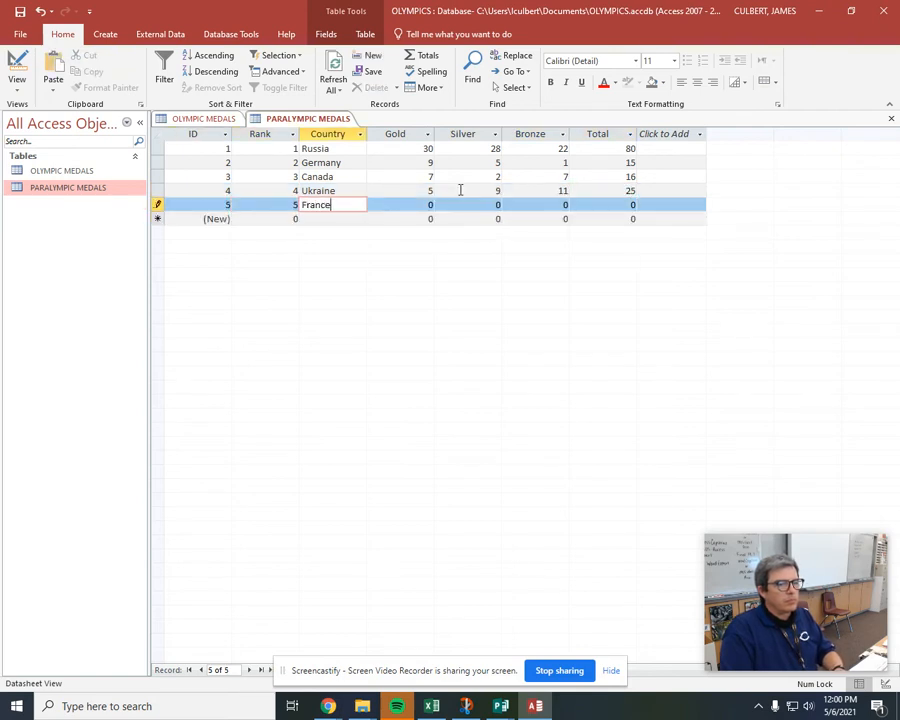
{"action": "key", "text": "Tab"}
{"action": "type", "text": "5"}
{"action": "key", "text": "Tab"}
{"action": "type", "text": "3"}
{"action": "key", "text": "Tab"}
{"action": "type", "text": "4"}
{"action": "key", "text": "Tab"}
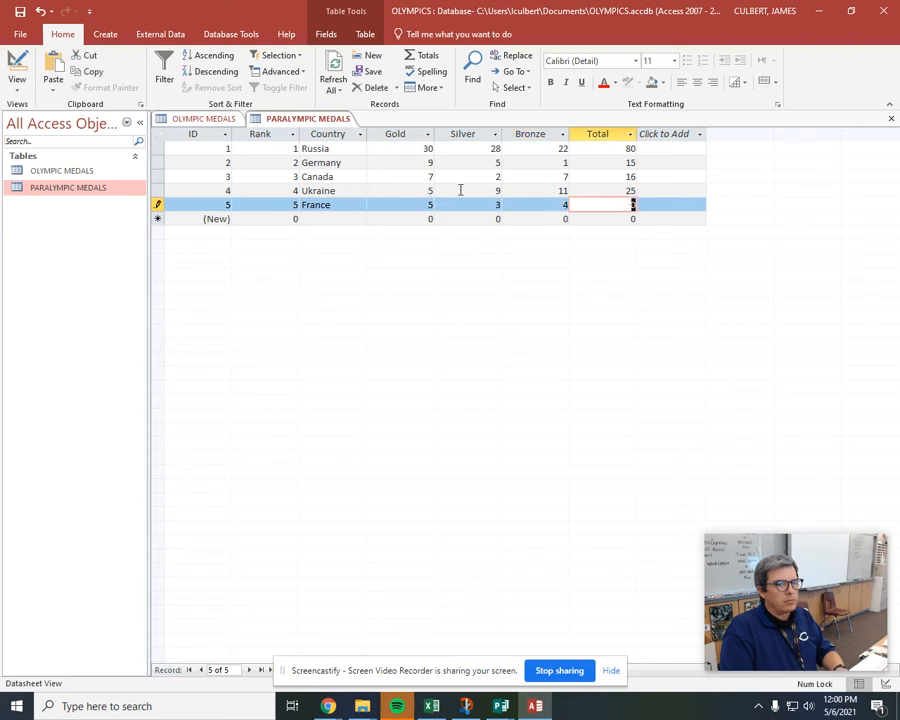
{"action": "type", "text": "12"}
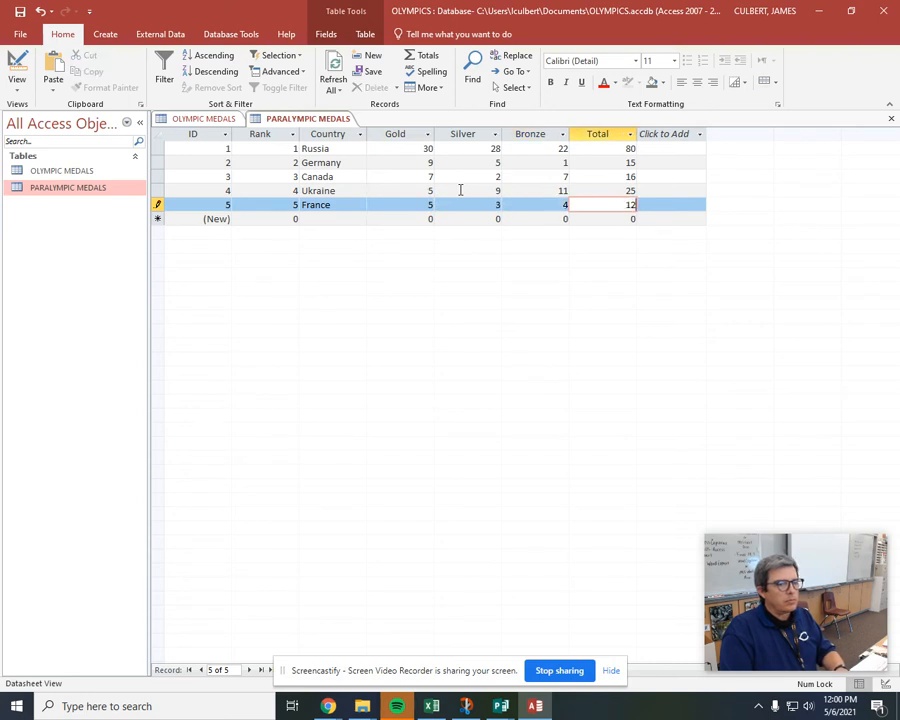
{"action": "key", "text": "Tab"}
Add a sixth record: rank 6, Slovakia, 3 gold, 2 silver, 2 bronze, 7 total.
{"action": "key", "text": "Tab"}
{"action": "type", "text": "6"}
{"action": "key", "text": "Tab"}
{"action": "type", "text": "Slovakia"}
{"action": "key", "text": "Tab"}
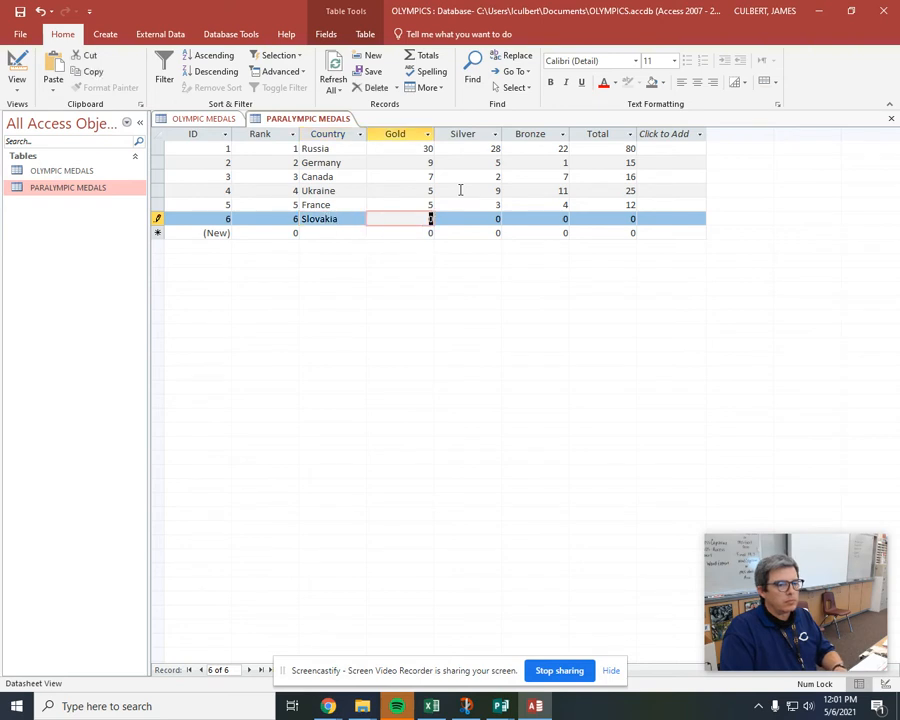
{"action": "type", "text": "3"}
{"action": "key", "text": "Tab"}
{"action": "type", "text": "2"}
{"action": "key", "text": "Tab"}
{"action": "type", "text": "2"}
{"action": "key", "text": "Tab"}
{"action": "type", "text": "7"}
{"action": "key", "text": "Tab"}
Add a seventh record: rank 7, Japan, 3 gold, 1 silver, 2 bronze, 6 total.
{"action": "key", "text": "Tab"}
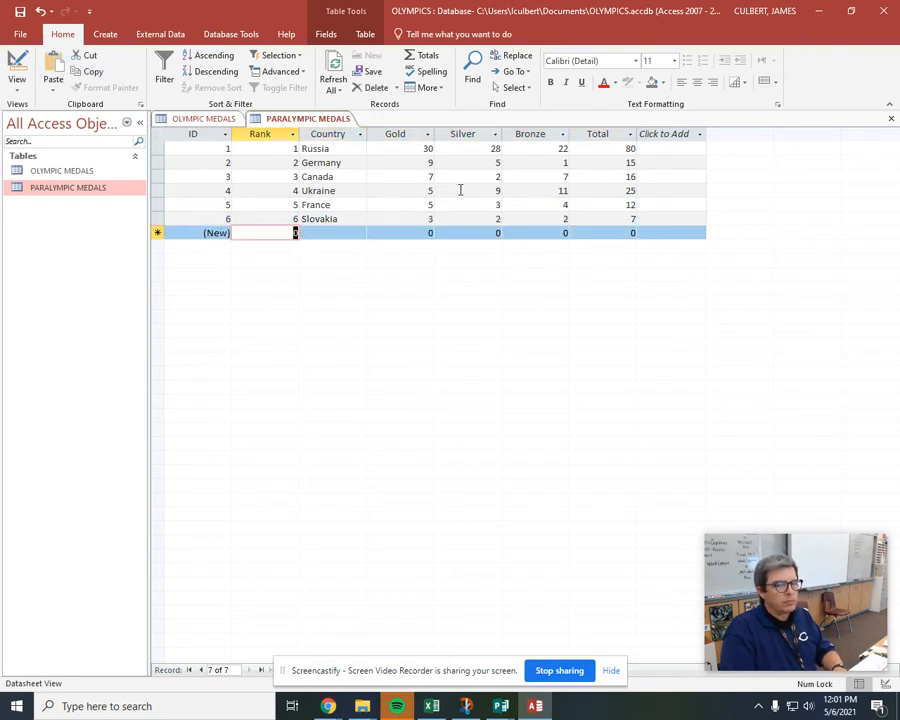
{"action": "type", "text": "7"}
{"action": "key", "text": "Tab"}
{"action": "type", "text": "Japan"}
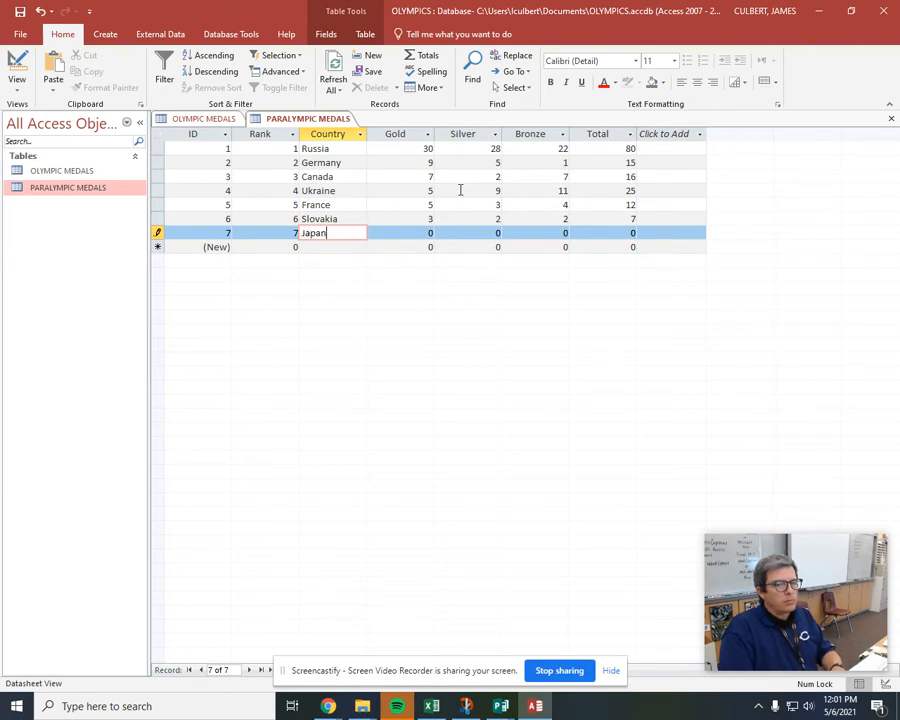
{"action": "key", "text": "Tab"}
{"action": "type", "text": "3"}
{"action": "key", "text": "Tab"}
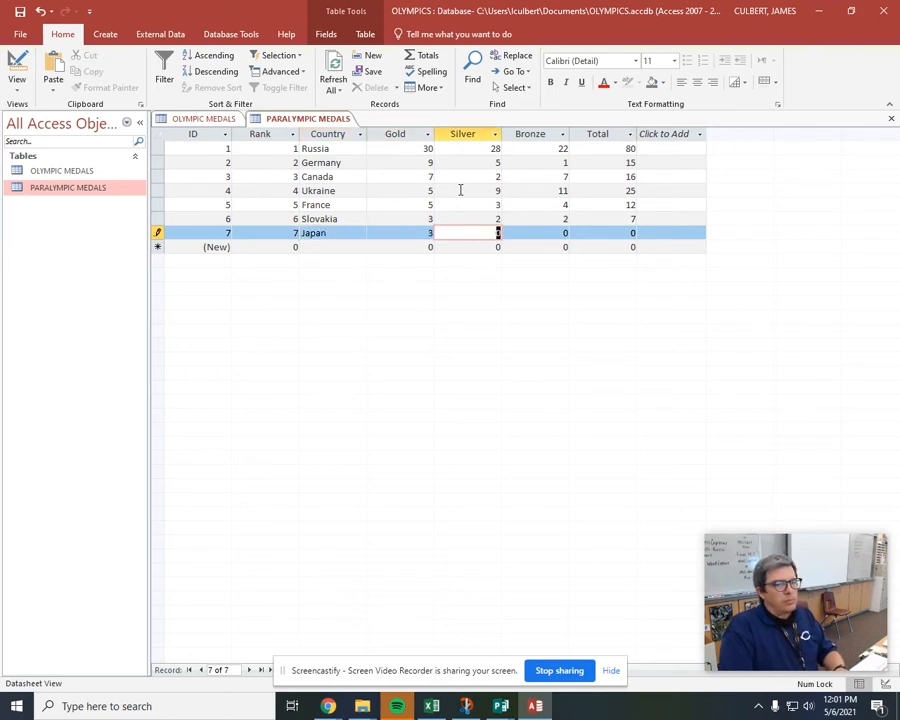
{"action": "type", "text": "1"}
{"action": "key", "text": "Tab"}
{"action": "type", "text": "2"}
{"action": "key", "text": "Tab"}
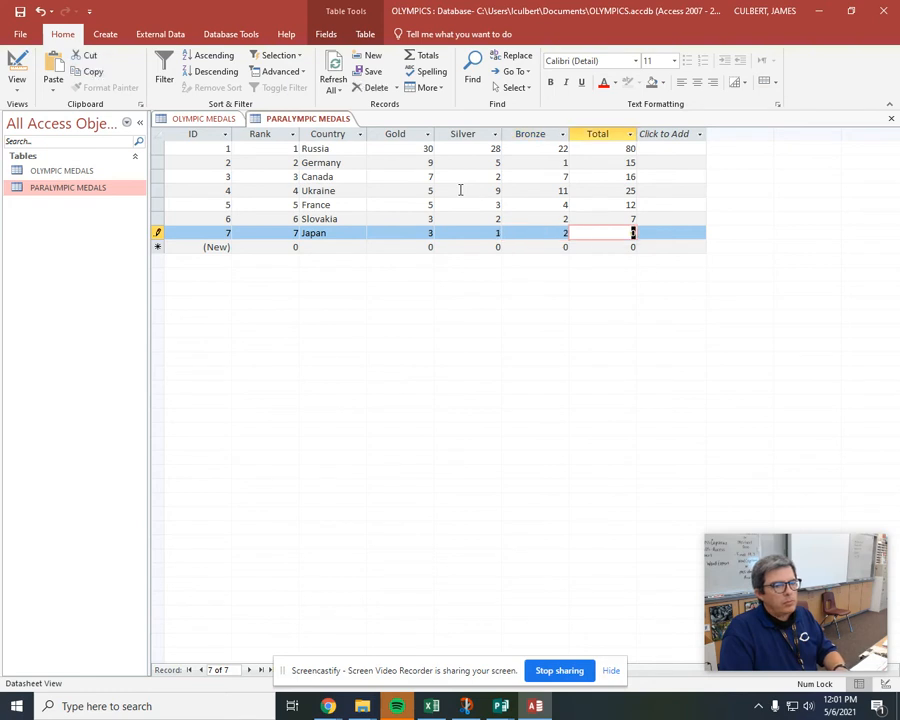
{"action": "type", "text": "6"}
{"action": "key", "text": "Tab"}
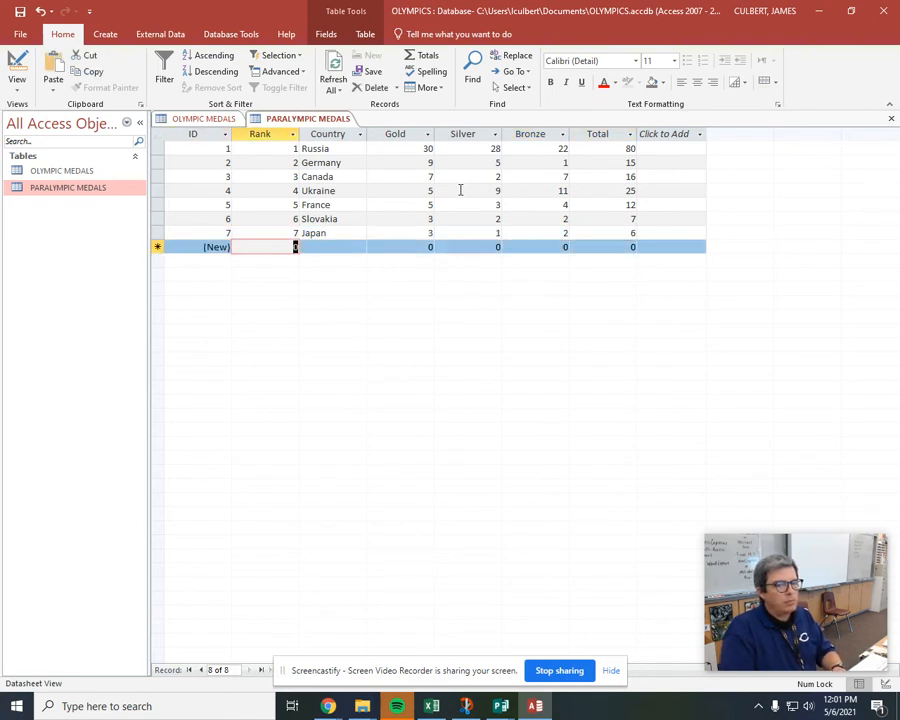
Add an eighth record: rank 8, United States, 2 gold, 7 silver, 9 bronze, 18 total.
{"action": "type", "text": "8"}
{"action": "key", "text": "Tab"}
{"action": "type", "text": "United Sta"}
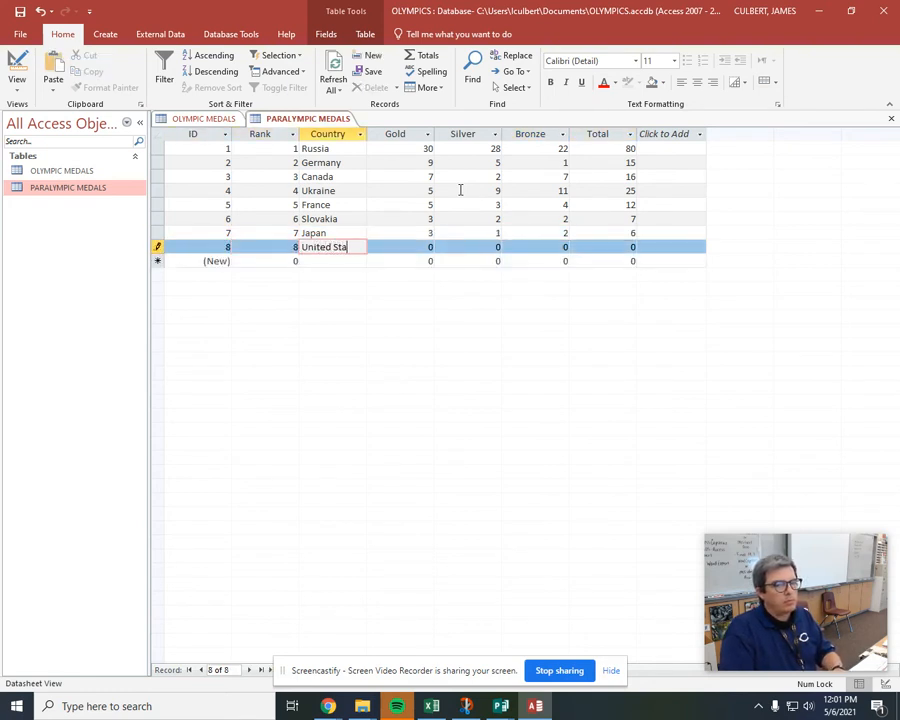
{"action": "type", "text": "tes"}
{"action": "key", "text": "Tab"}
{"action": "type", "text": "2"}
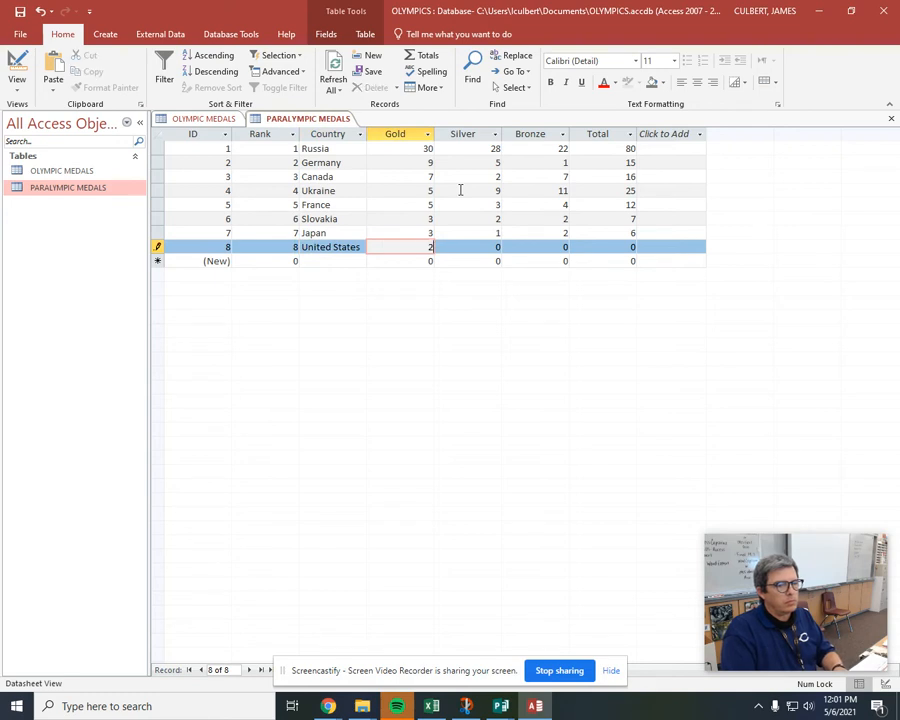
{"action": "key", "text": "Tab"}
{"action": "type", "text": "7"}
{"action": "key", "text": "Tab"}
{"action": "type", "text": "9"}
{"action": "key", "text": "Tab"}
{"action": "type", "text": "18"}
{"action": "key", "text": "Tab"}
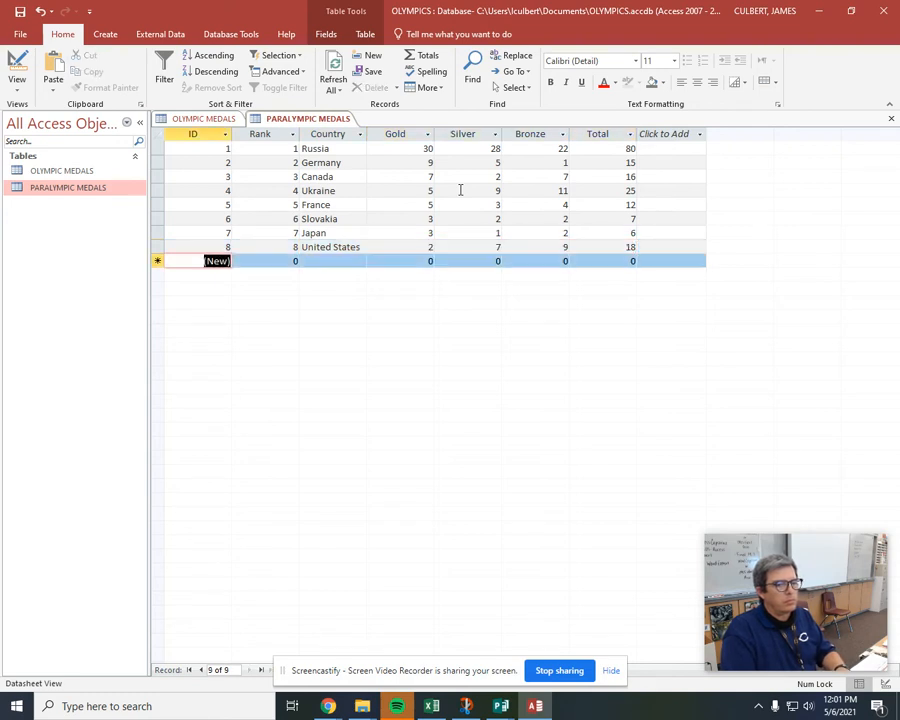
Add a ninth record: rank 9, Austria, 2 gold, 5 silver, 4 bronze, 11 total.
{"action": "key", "text": "Tab"}
{"action": "type", "text": "9"}
{"action": "key", "text": "Tab"}
{"action": "type", "text": "Austria"}
{"action": "key", "text": "Tab"}
{"action": "type", "text": "2"}
{"action": "key", "text": "Tab"}
{"action": "type", "text": "5"}
{"action": "key", "text": "Tab"}
{"action": "type", "text": "4"}
{"action": "key", "text": "Tab"}
{"action": "type", "text": "11"}
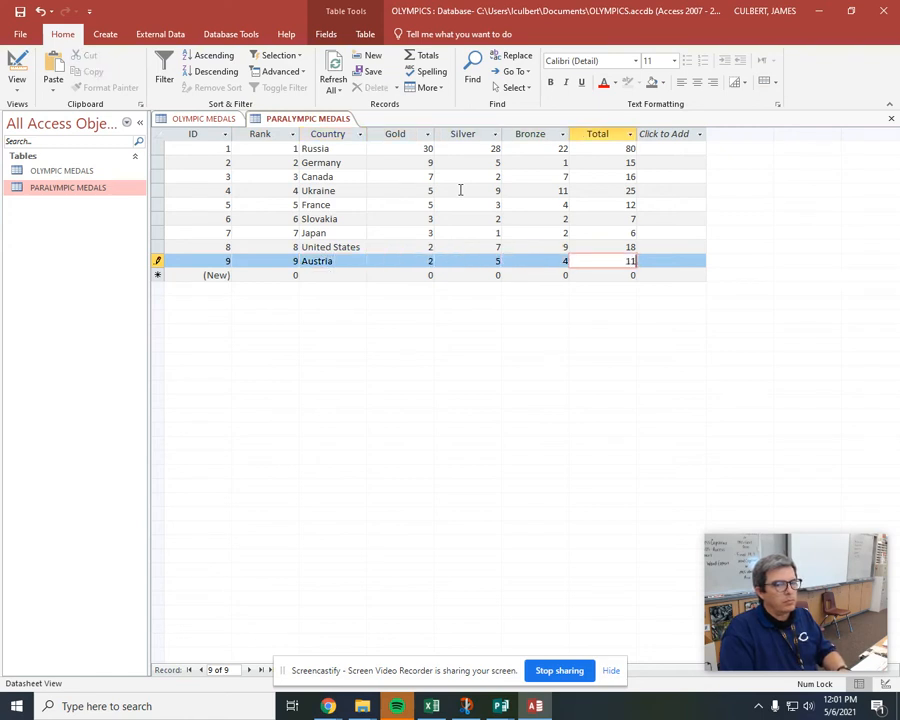
{"action": "key", "text": "Tab"}
Add a tenth record: rank 10, Great Britain, 1 gold, 3 silver, 2 bronze, 6 total.
{"action": "key", "text": "Tab"}
{"action": "type", "text": "10"}
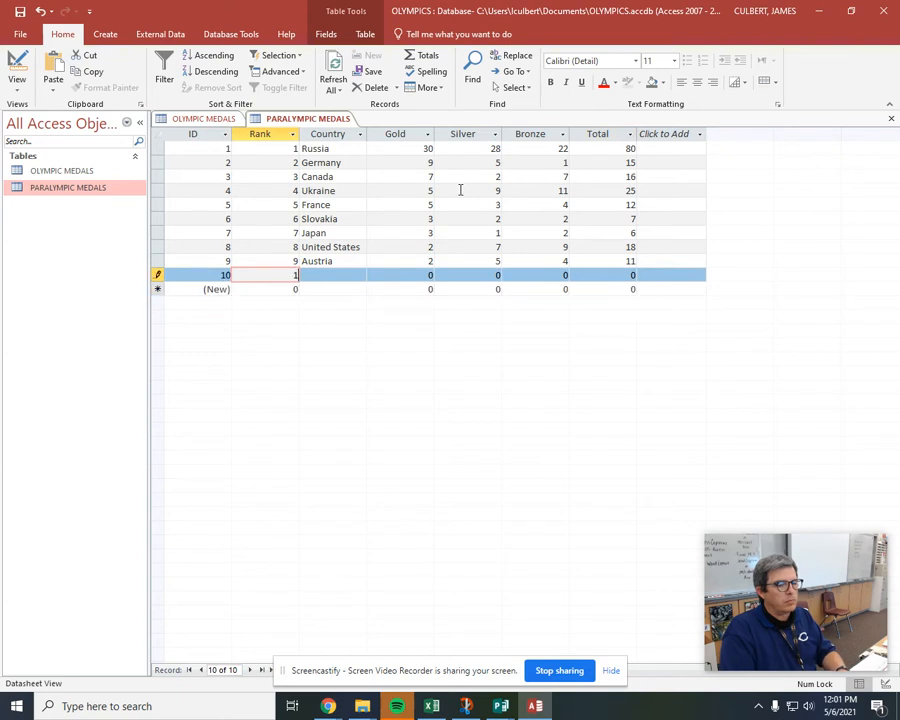
{"action": "key", "text": "Tab"}
{"action": "type", "text": "Great Britain"}
{"action": "key", "text": "Tab"}
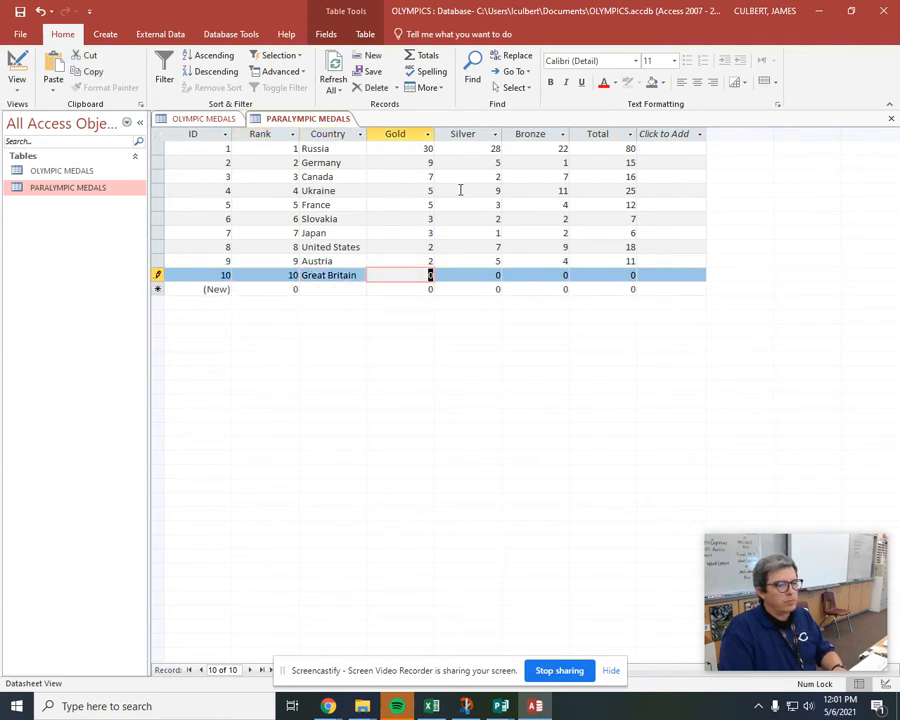
{"action": "type", "text": "1"}
{"action": "key", "text": "Tab"}
{"action": "type", "text": "3"}
{"action": "key", "text": "Tab"}
{"action": "type", "text": "2"}
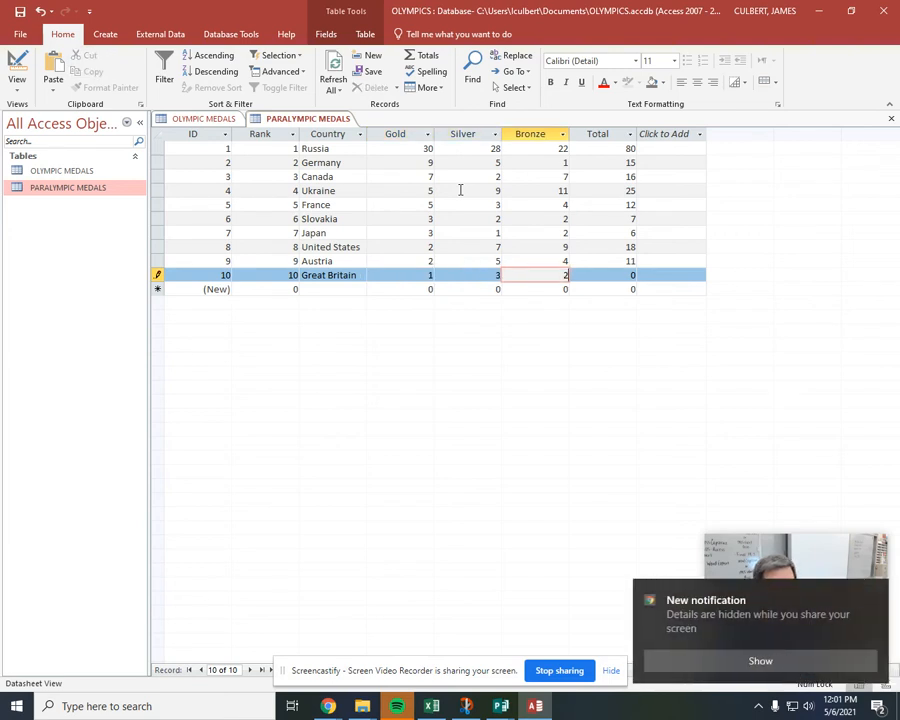
{"action": "key", "text": "Tab"}
{"action": "type", "text": "6"}
{"action": "key", "text": "Tab"}
Add an eleventh record: rank 11, Norway, 1 gold, 2 silver, 1 bronze, 4 total.
{"action": "key", "text": "Tab"}
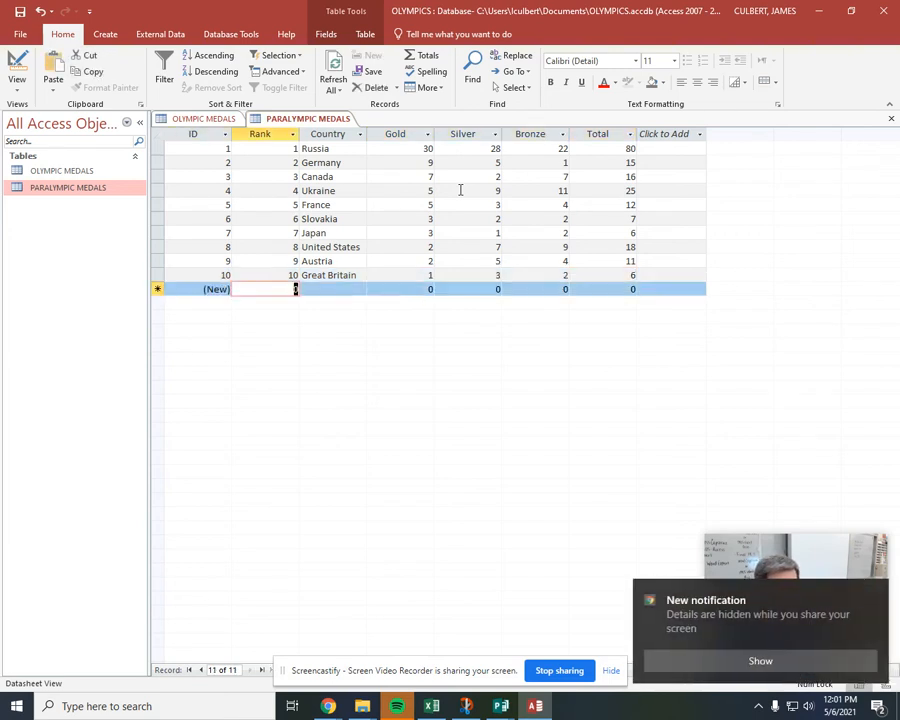
{"action": "type", "text": "11"}
{"action": "key", "text": "Tab"}
{"action": "type", "text": "Norway"}
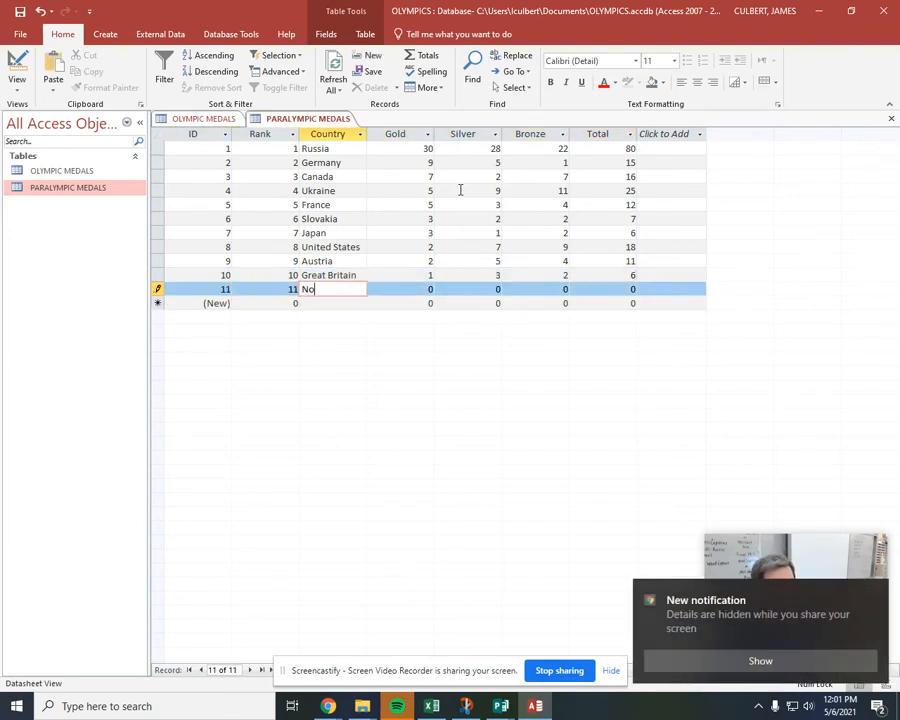
{"action": "key", "text": "Tab"}
{"action": "type", "text": "1"}
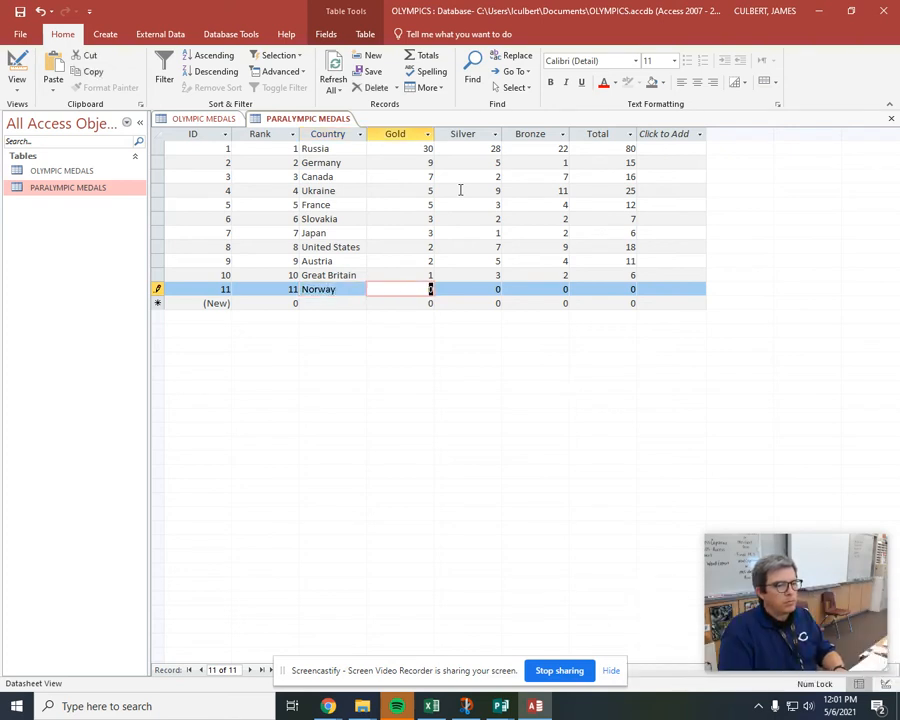
{"action": "key", "text": "Tab"}
{"action": "type", "text": "2"}
{"action": "key", "text": "Tab"}
{"action": "type", "text": "1"}
{"action": "key", "text": "Tab"}
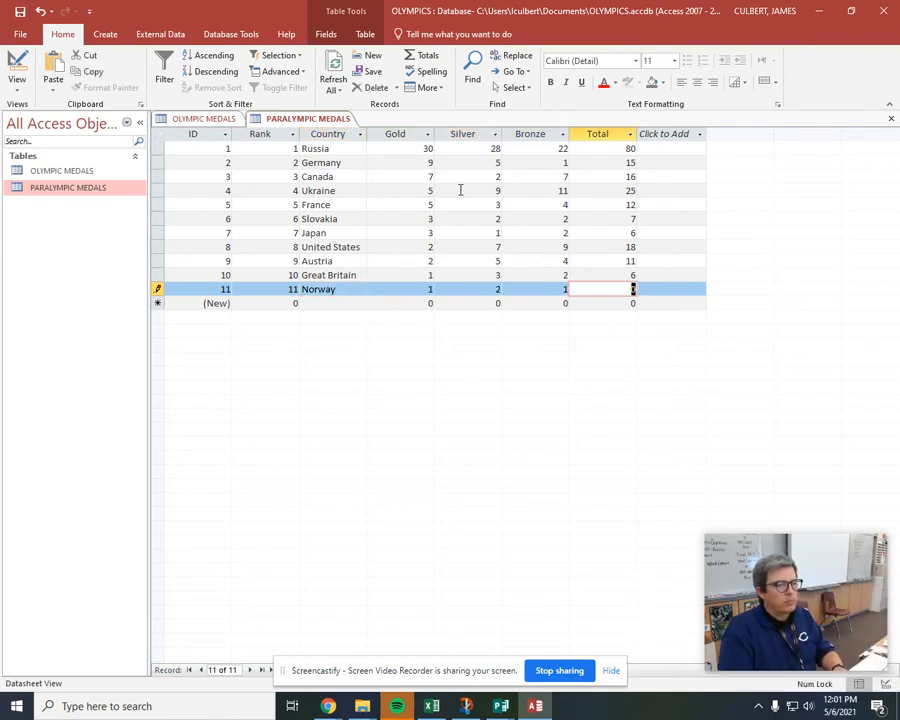
{"action": "type", "text": "4"}
{"action": "key", "text": "Tab"}
Add a twelfth record: rank 12, Sweden, 1 gold, 2 silver, 1 bronze, 4 total.
{"action": "key", "text": "Tab"}
{"action": "type", "text": "12"}
{"action": "key", "text": "Tab"}
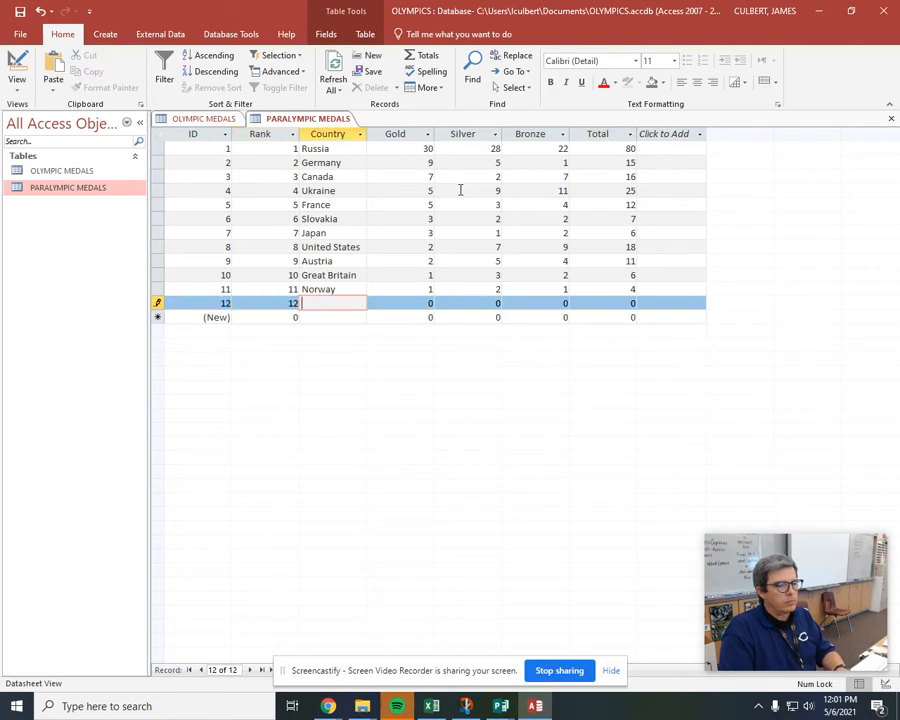
{"action": "type", "text": "Sweden"}
{"action": "key", "text": "Tab"}
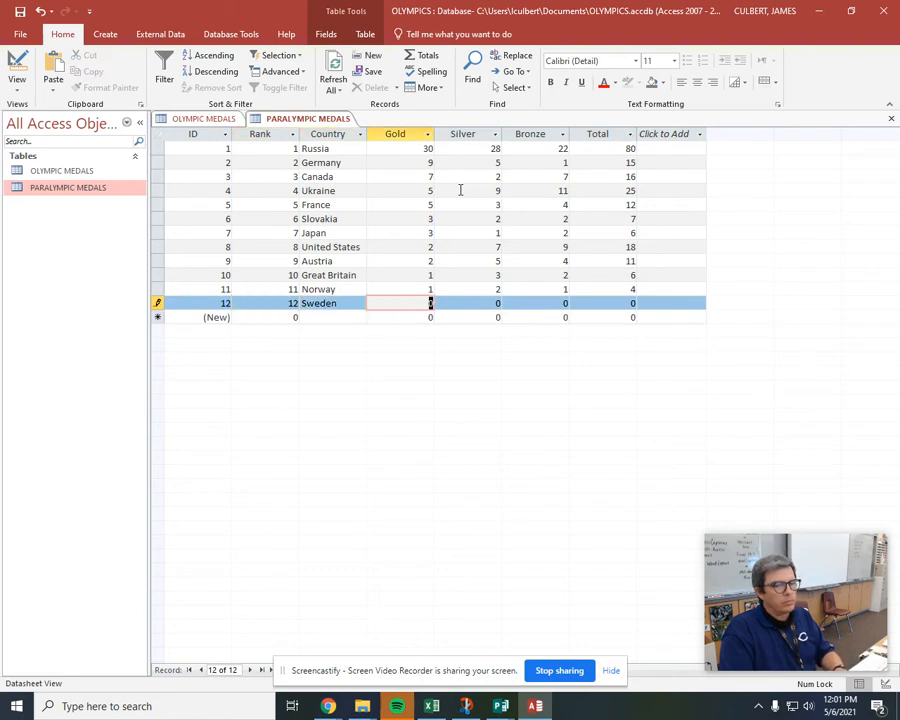
{"action": "type", "text": "1"}
{"action": "key", "text": "Tab"}
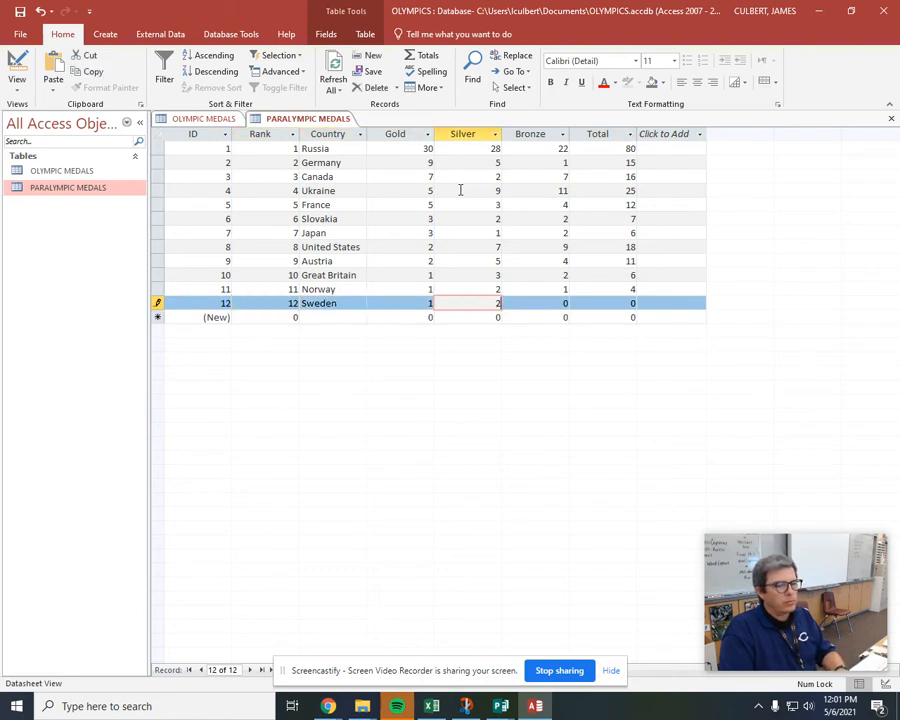
{"action": "type", "text": "2"}
{"action": "key", "text": "Tab"}
{"action": "type", "text": "1"}
{"action": "key", "text": "Tab"}
{"action": "type", "text": "4"}
{"action": "key", "text": "Tab"}
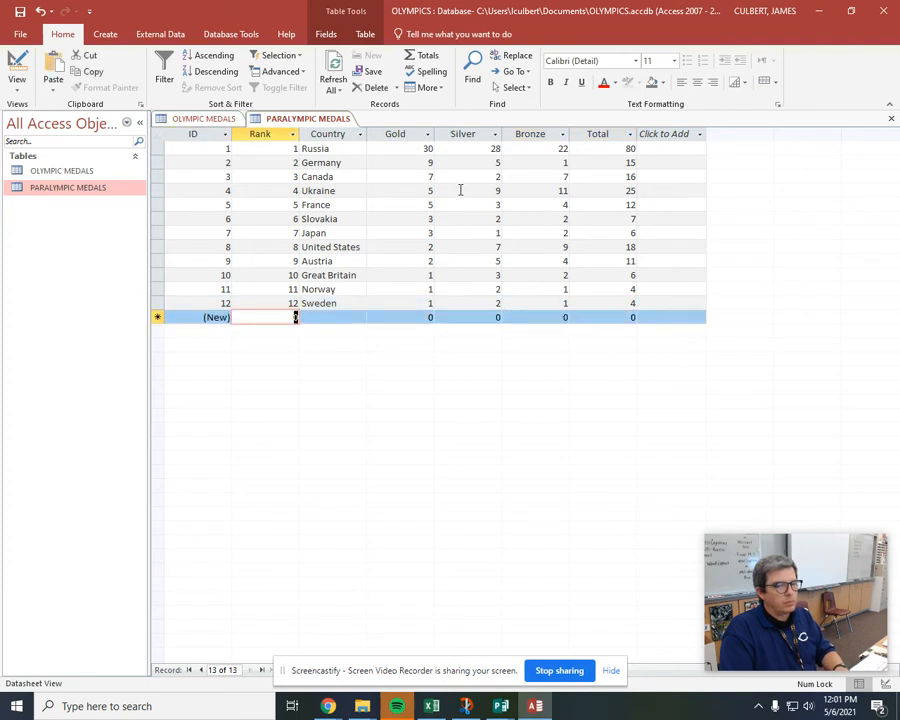
Add a thirteenth record: rank 13, Spain, 1 gold, 1 silver, 1 bronze, 3 total.
{"action": "type", "text": "13"}
{"action": "key", "text": "Tab"}
{"action": "type", "text": "Spain"}
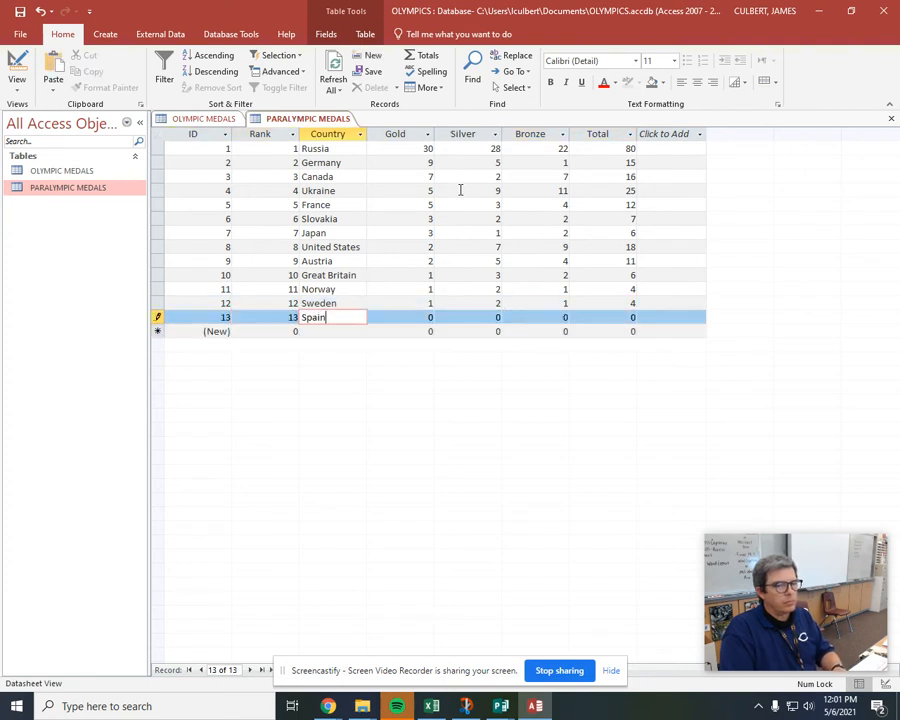
{"action": "key", "text": "Tab"}
{"action": "type", "text": "1"}
{"action": "key", "text": "Tab"}
{"action": "type", "text": "1"}
{"action": "key", "text": "Tab"}
{"action": "type", "text": "1"}
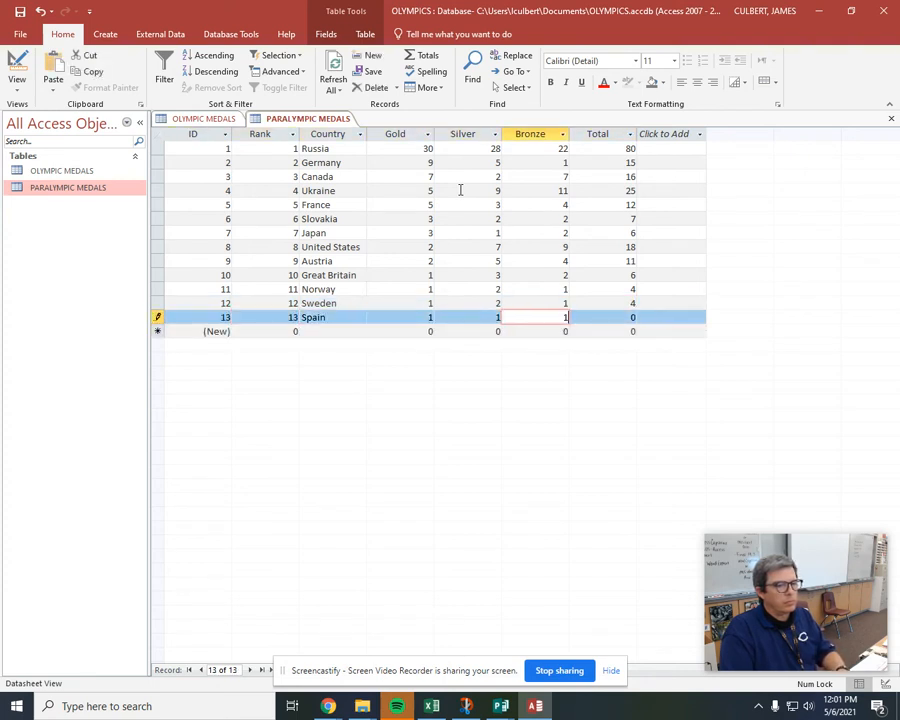
{"action": "key", "text": "Tab"}
{"action": "type", "text": "3"}
{"action": "key", "text": "Tab"}
Add a fourteenth record: rank 14, Netherlands, 1 gold, 0 silver, 0 bronze, 1 total.
{"action": "type", "text": "14"}
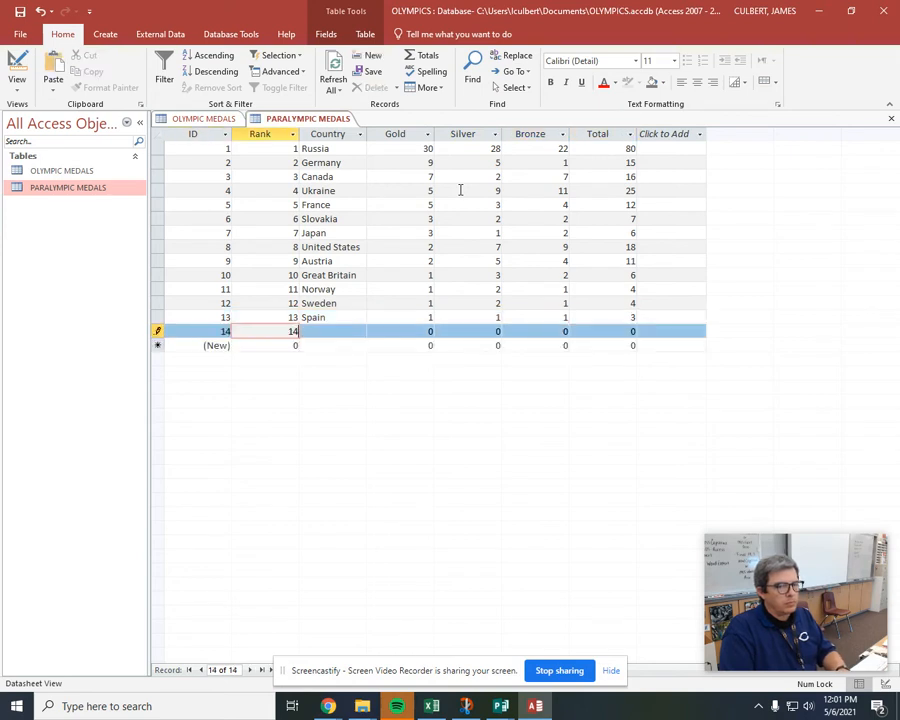
{"action": "key", "text": "Tab"}
{"action": "type", "text": "Netherlands"}
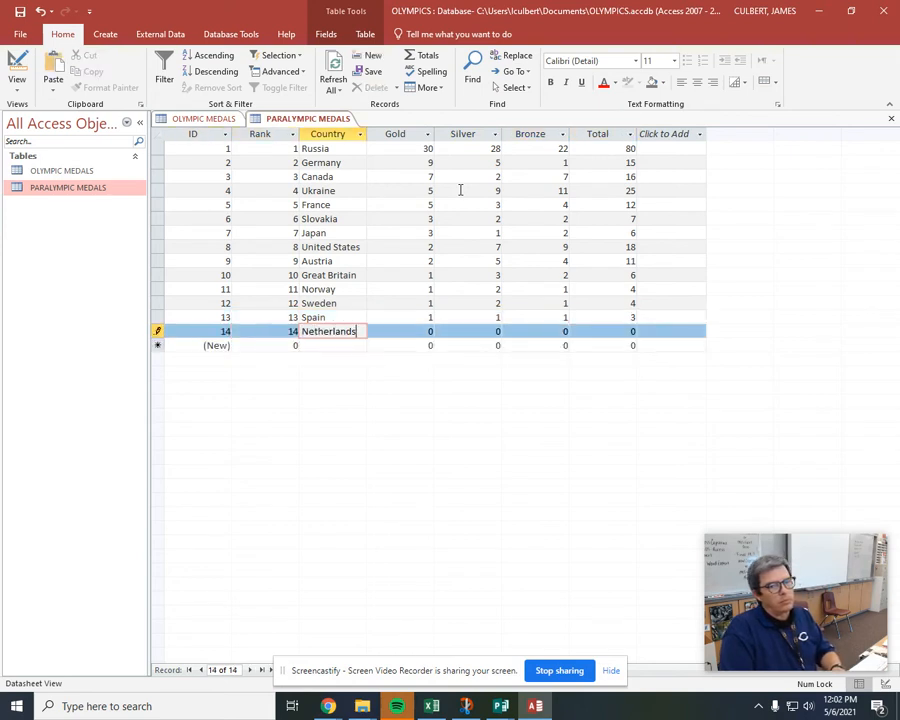
{"action": "key", "text": "Tab"}
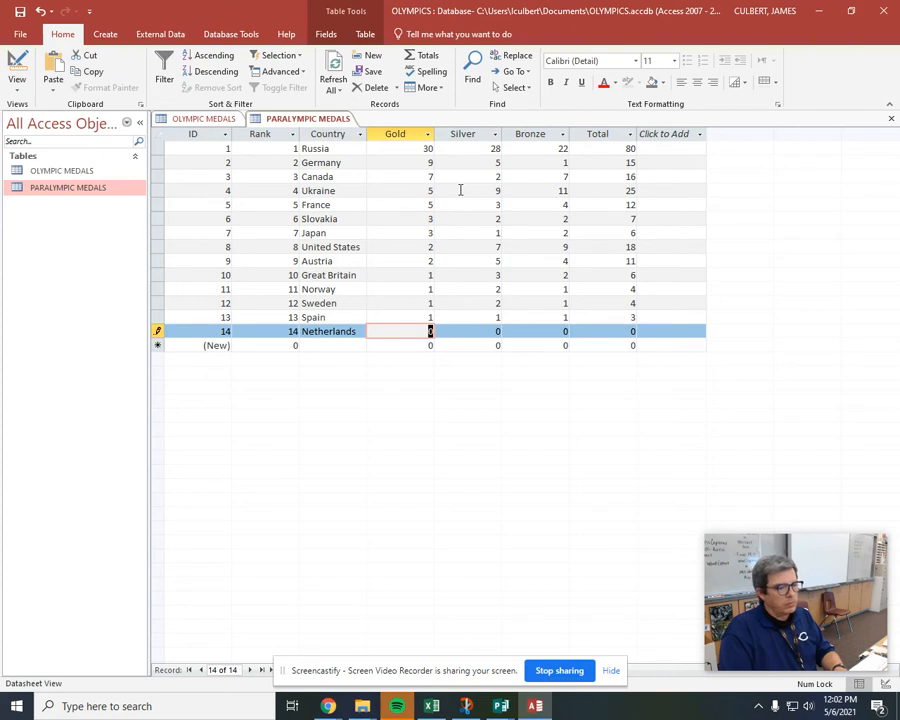
{"action": "type", "text": "1"}
{"action": "key", "text": "Tab"}
{"action": "type", "text": "0"}
{"action": "key", "text": "Tab"}
{"action": "key", "text": "Tab"}
{"action": "type", "text": "1"}
{"action": "key", "text": "Tab"}
Add a fifteenth record: rank 15, Switzerland, 1 gold, 0 silver, 0 bronze, 1 total.
{"action": "type", "text": "15"}
{"action": "key", "text": "Tab"}
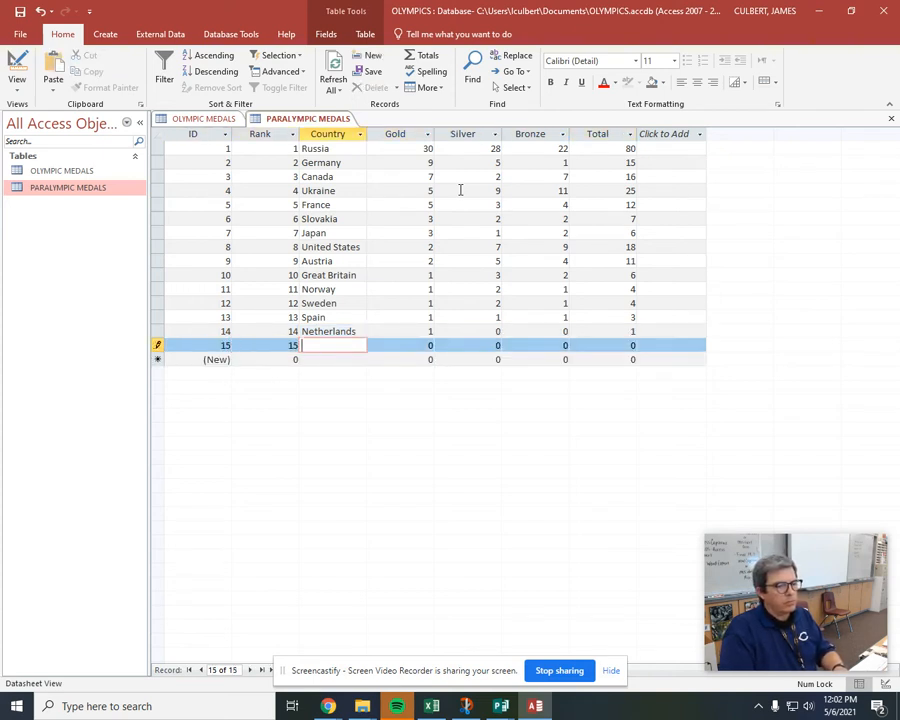
{"action": "type", "text": "Switerz"}
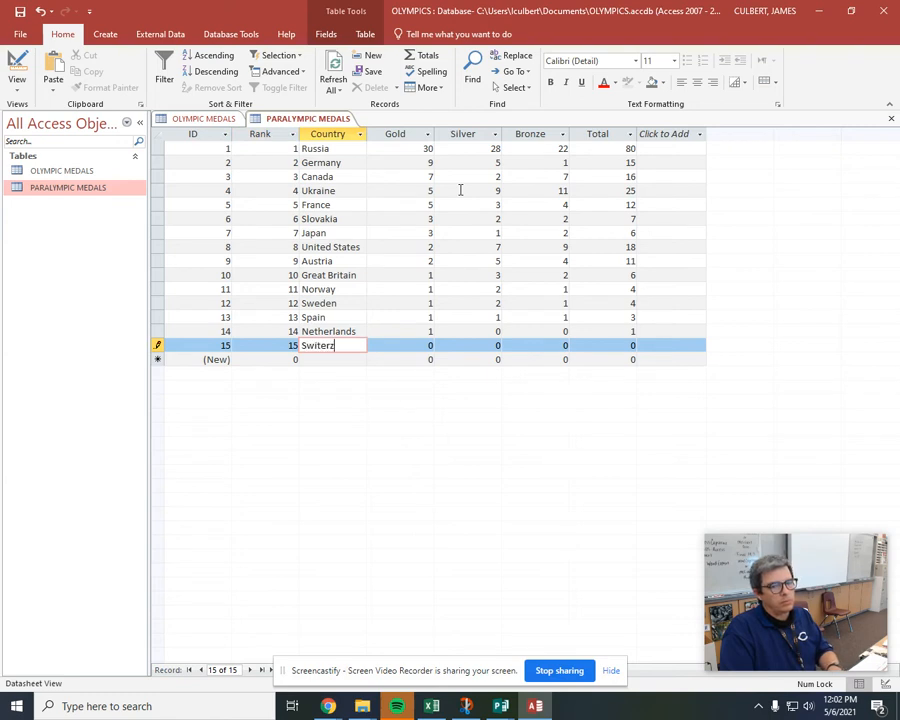
{"action": "key", "text": "BackSpace"}
{"action": "key", "text": "BackSpace"}
{"action": "key", "text": "BackSpace"}
{"action": "type", "text": "zerland"}
{"action": "key", "text": "Tab"}
{"action": "type", "text": "1"}
{"action": "key", "text": "Tab"}
{"action": "key", "text": "Tab"}
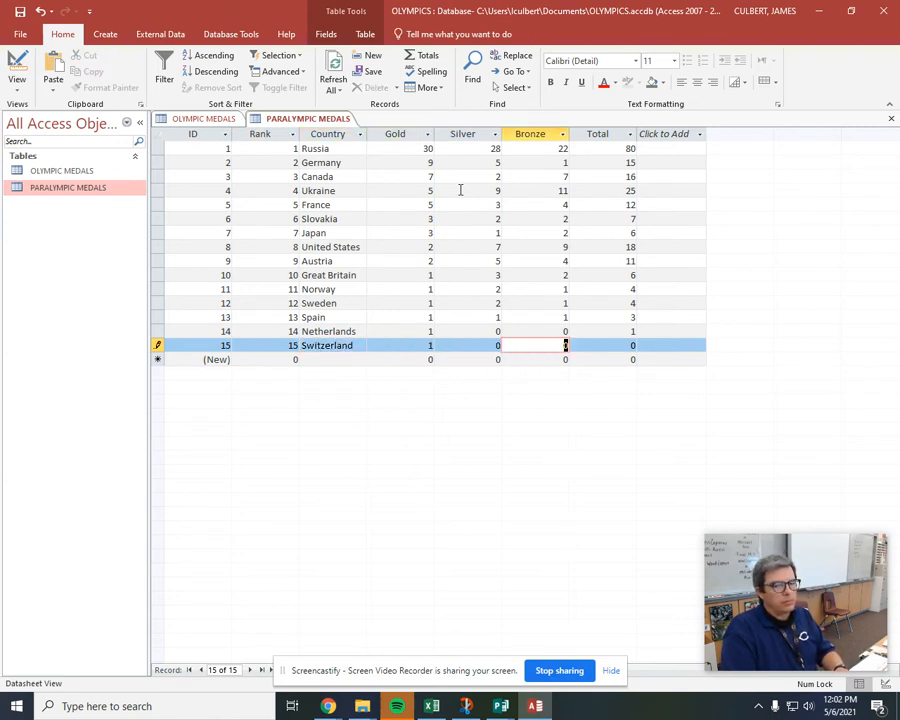
{"action": "key", "text": "Tab"}
{"action": "type", "text": "1"}
{"action": "key", "text": "Tab"}
{"action": "key", "text": "Tab"}
Add a sixteenth record: rank 16, Finland, 0 gold, 1 silver, 0 bronze, 1 total.
{"action": "type", "text": "16"}
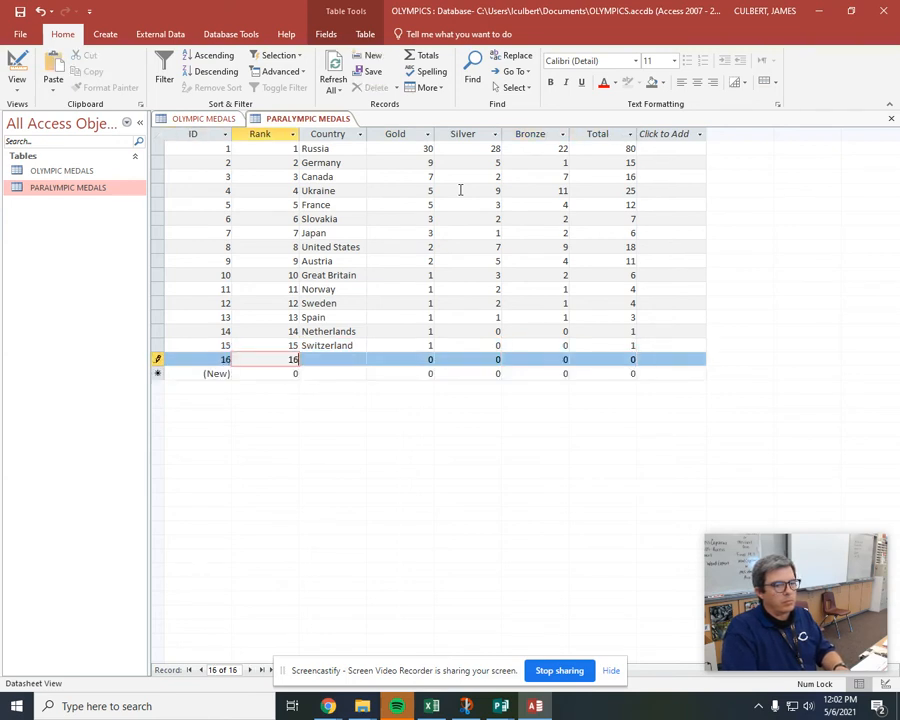
{"action": "key", "text": "Tab"}
{"action": "type", "text": "Finland"}
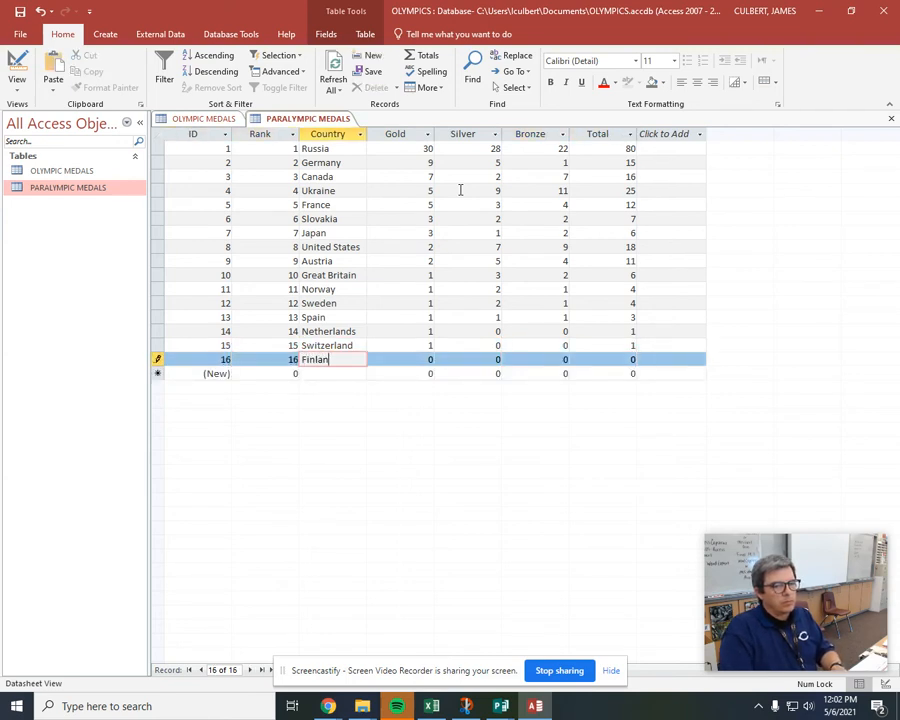
{"action": "key", "text": "Tab"}
{"action": "key", "text": "Tab"}
{"action": "type", "text": "1"}
{"action": "key", "text": "Tab"}
{"action": "key", "text": "Tab"}
{"action": "key", "text": "Tab"}
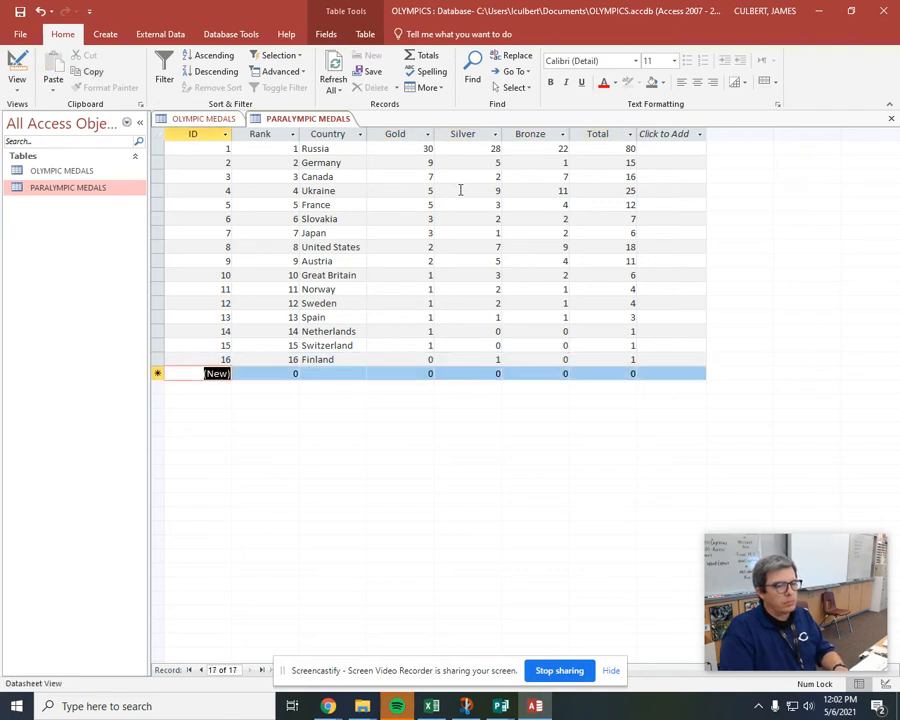
Add a seventeenth record: rank 17, New Zealand, 0 gold, 1 silver, 0 bronze, 1 total.
{"action": "key", "text": "Tab"}
{"action": "type", "text": "17"}
{"action": "key", "text": "Tab"}
{"action": "type", "text": "New Zealand"}
{"action": "key", "text": "Tab"}
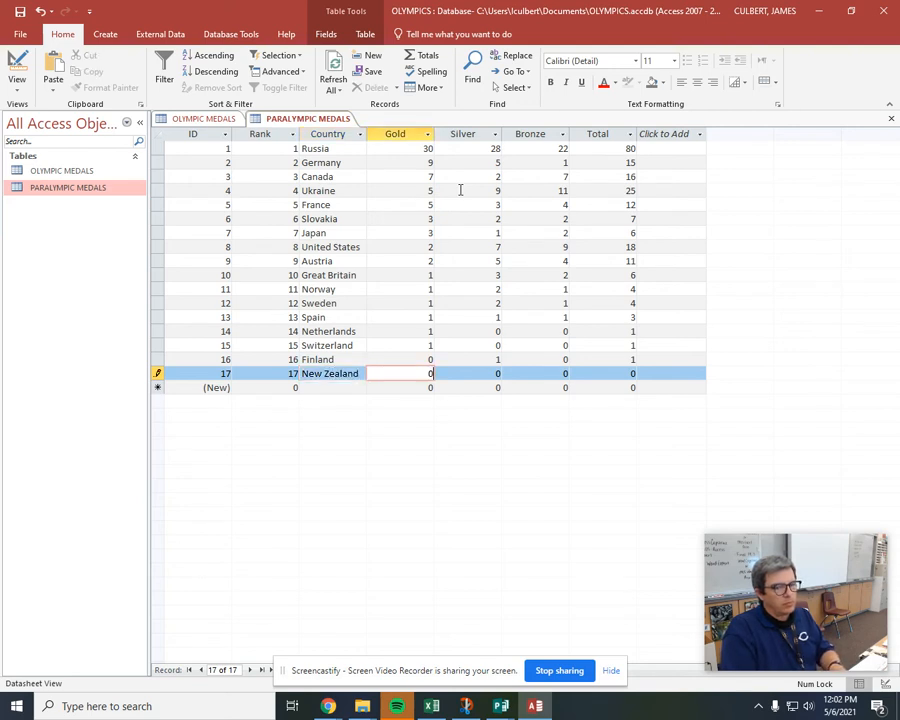
{"action": "key", "text": "Tab"}
{"action": "type", "text": "1"}
{"action": "key", "text": "Tab"}
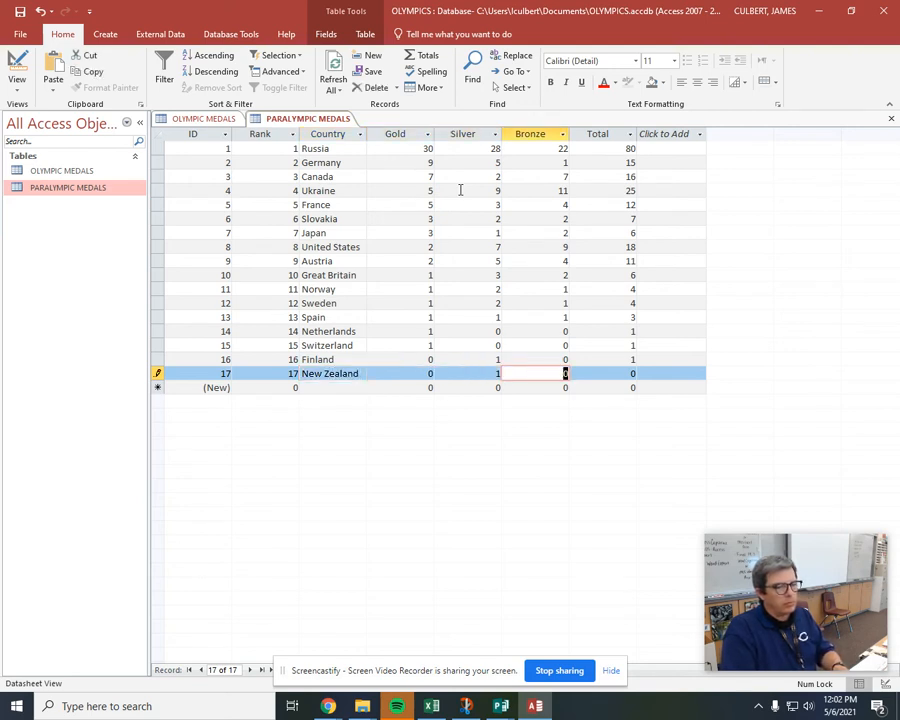
{"action": "key", "text": "Tab"}
{"action": "key", "text": "Tab"}
Add an eighteenth record: rank 18, Belarus, 0 gold, 0 silver, 3 bronze, 3 total.
{"action": "type", "text": "1"}
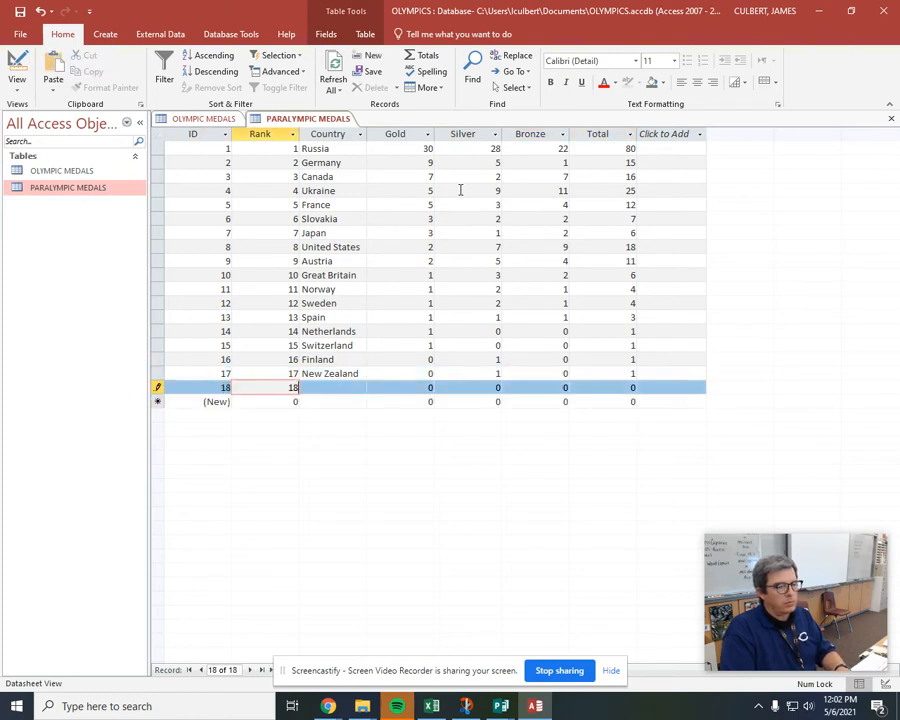
{"action": "type", "text": "8"}
{"action": "key", "text": "Tab"}
{"action": "type", "text": "Belarus"}
{"action": "key", "text": "Tab"}
{"action": "key", "text": "Tab"}
{"action": "key", "text": "Tab"}
{"action": "type", "text": "3"}
{"action": "key", "text": "Tab"}
{"action": "key", "text": "Tab"}
{"action": "key", "text": "Tab"}
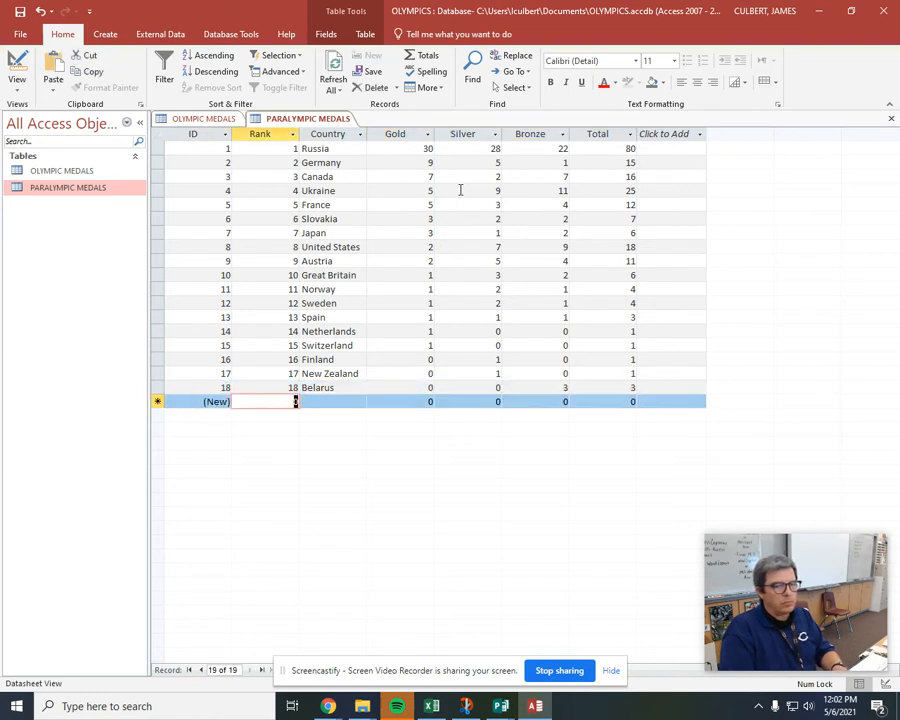
Add a nineteenth record: rank 19, Australia, 0 gold, 0 silver, 2 bronze, 2 total.
{"action": "type", "text": "19"}
{"action": "key", "text": "Tab"}
{"action": "type", "text": "Australia"}
{"action": "key", "text": "Tab"}
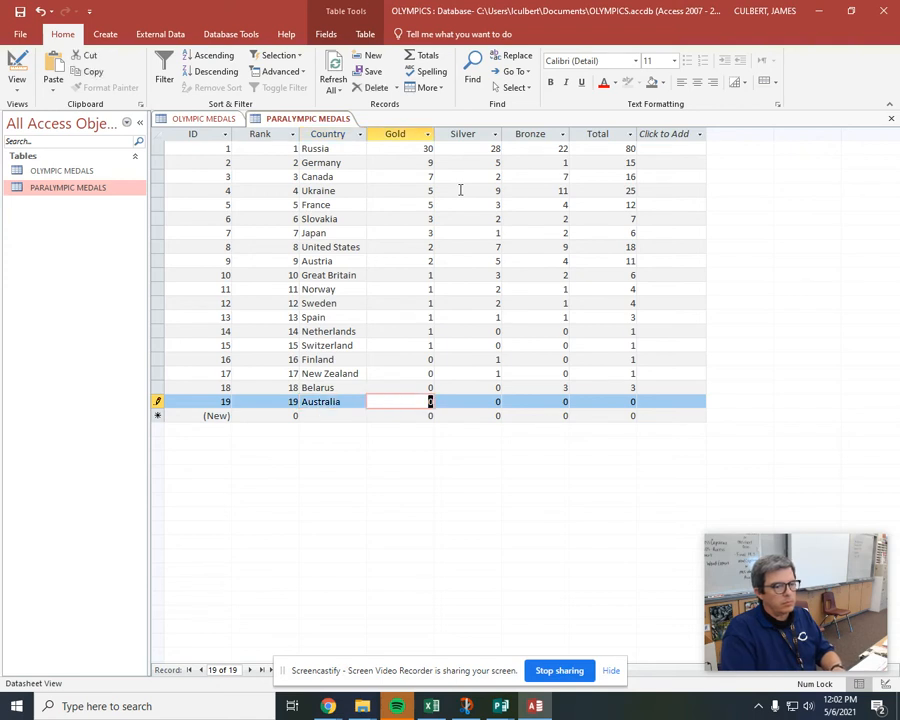
{"action": "key", "text": "Tab"}
{"action": "key", "text": "Tab"}
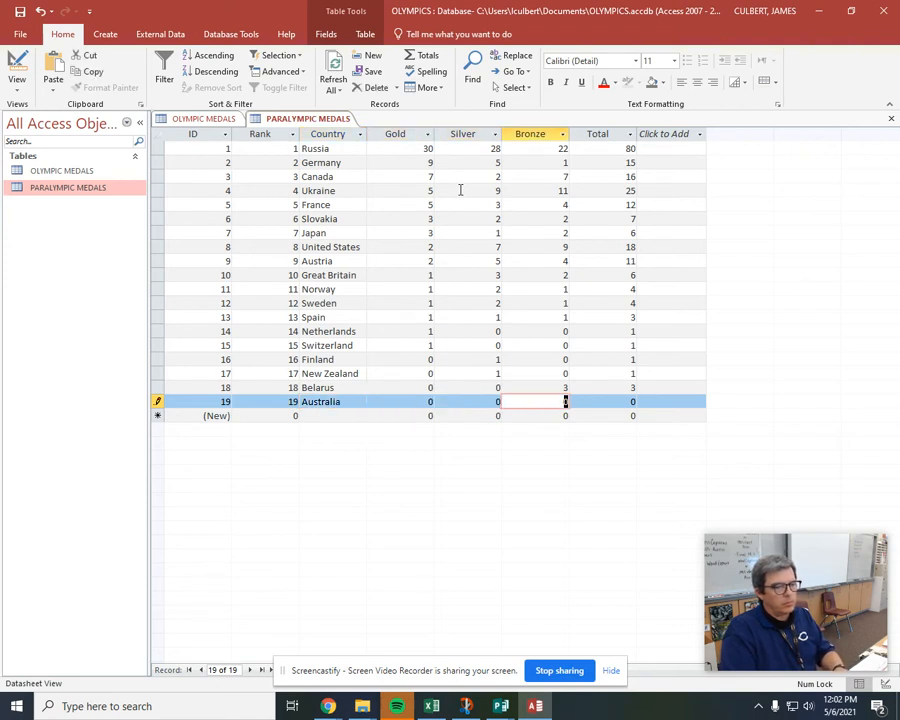
{"action": "type", "text": "2"}
{"action": "key", "text": "Tab"}
{"action": "key", "text": "Tab"}
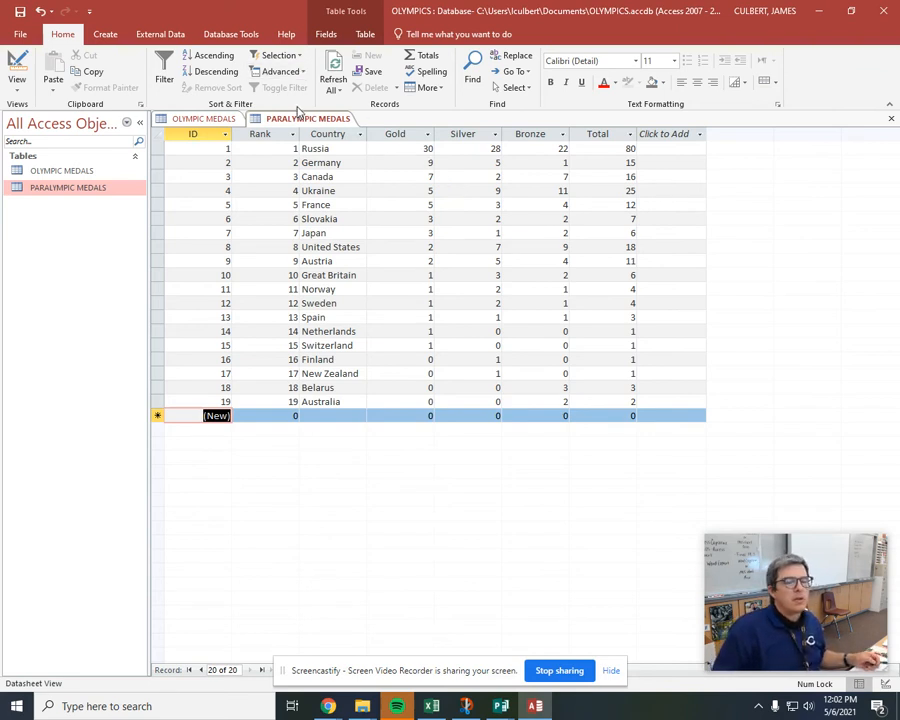
Close the PARALYMPIC MEDALS and OLYMPIC MEDALS tables.
{"action": "right_click", "coordinate": [289, 121]}
{"action": "left_click", "coordinate": [319, 143]}
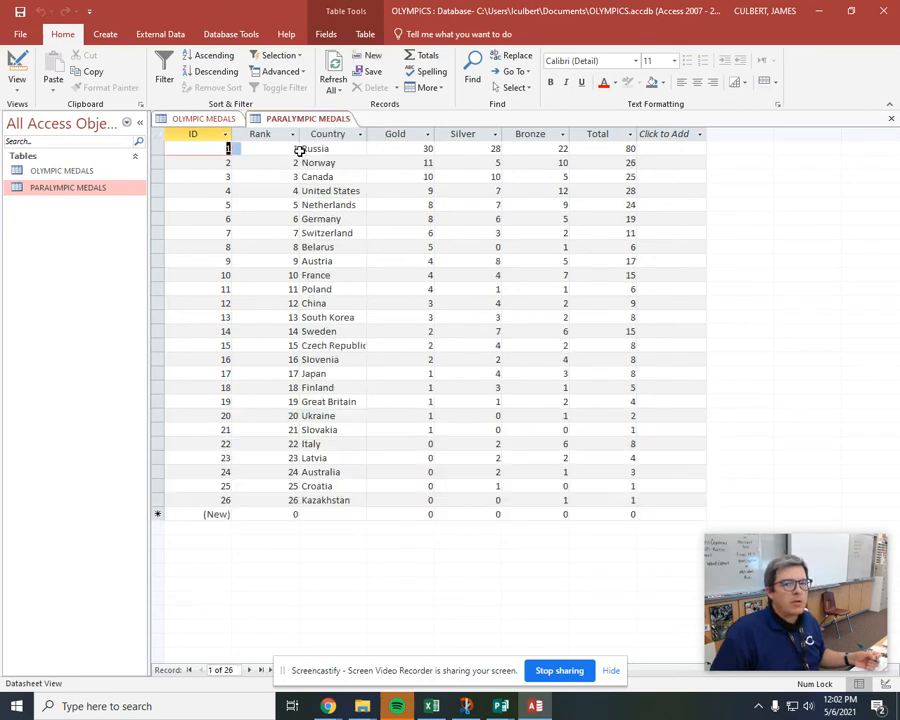
{"action": "right_click", "coordinate": [221, 122]}
{"action": "left_click", "coordinate": [238, 145]}
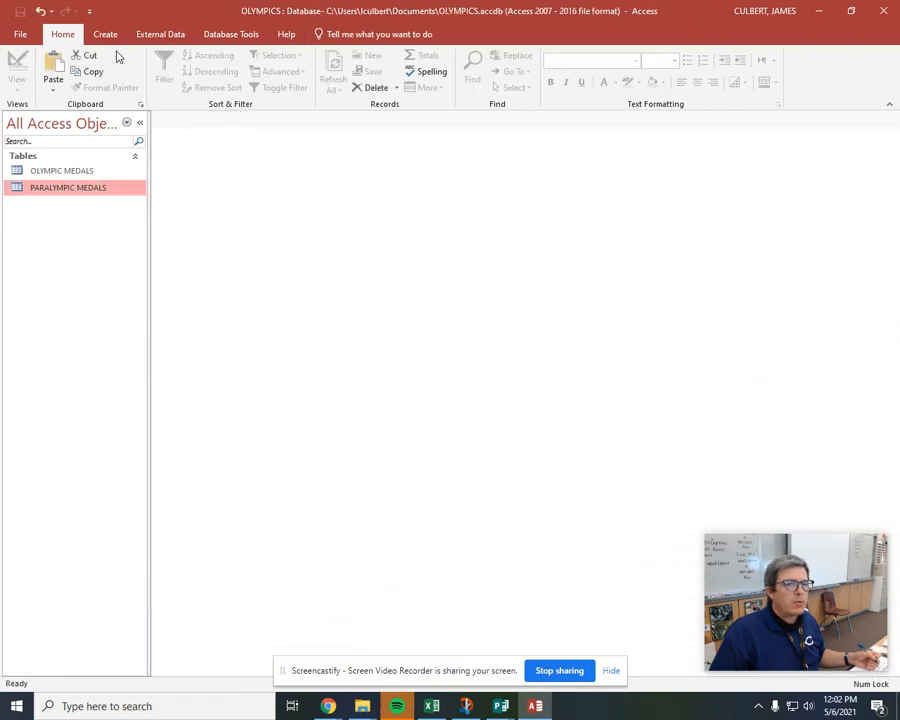
Start a new query with the Simple Query Wizard, using the OLYMPIC MEDALS table as its source.
{"action": "left_click", "coordinate": [110, 38]}
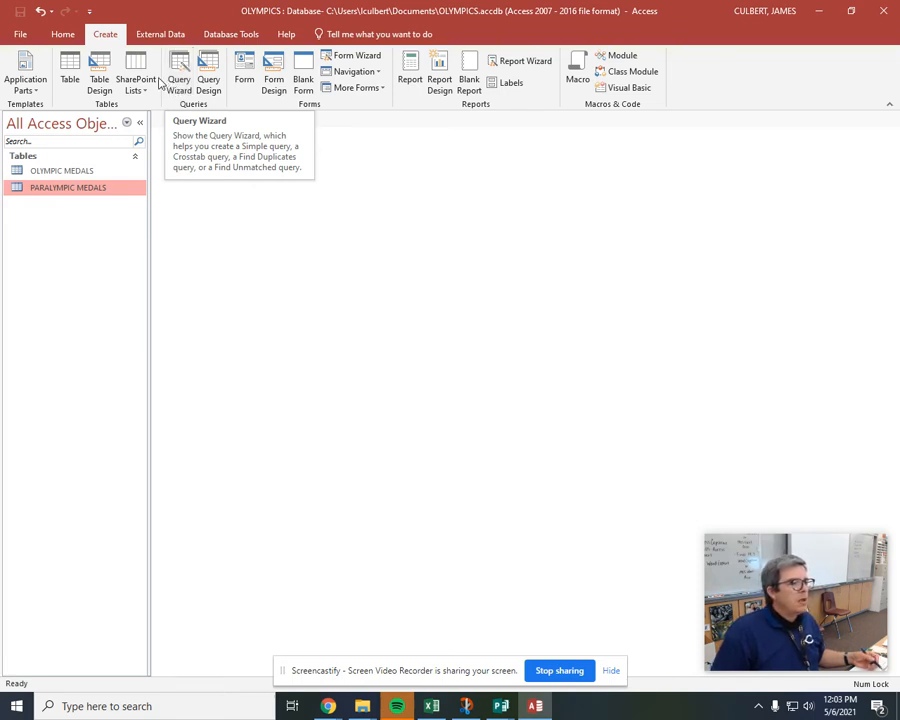
{"action": "left_click", "coordinate": [180, 76]}
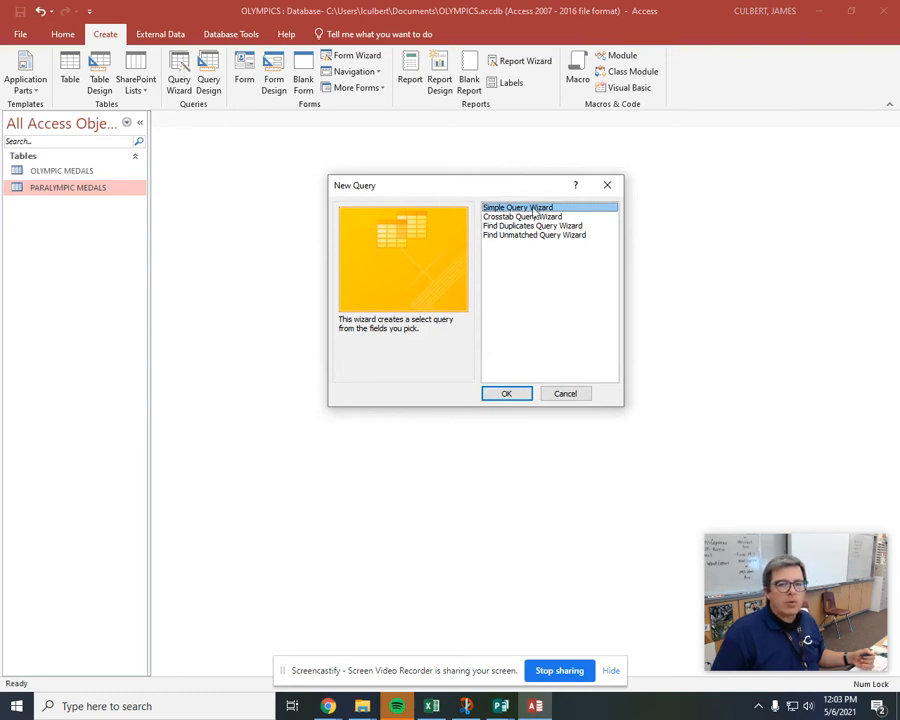
{"action": "left_click", "coordinate": [500, 394]}
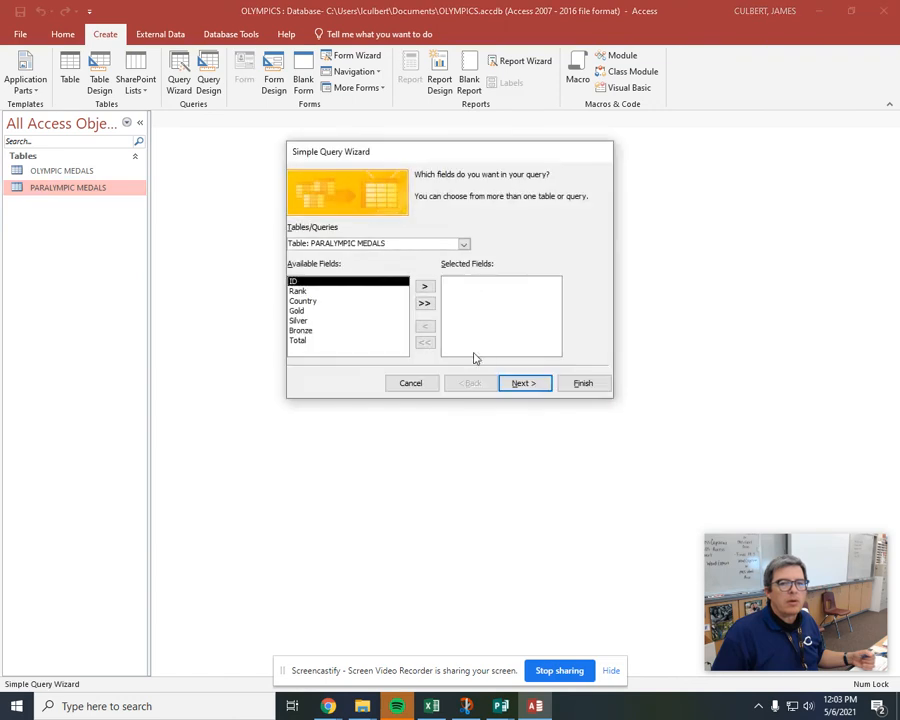
{"action": "left_click", "coordinate": [463, 243]}
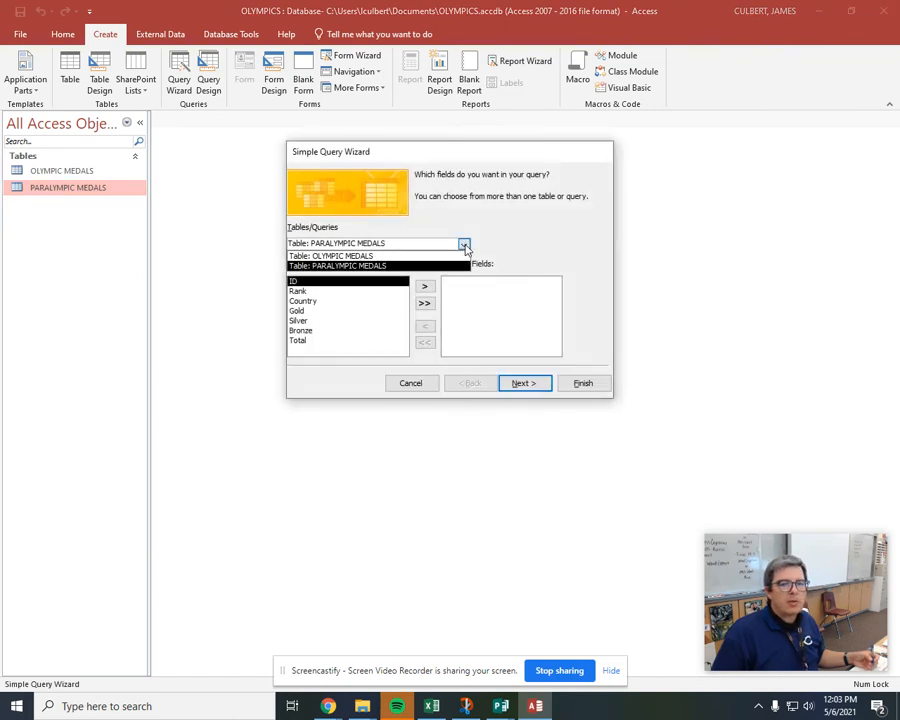
{"action": "left_click", "coordinate": [451, 257]}
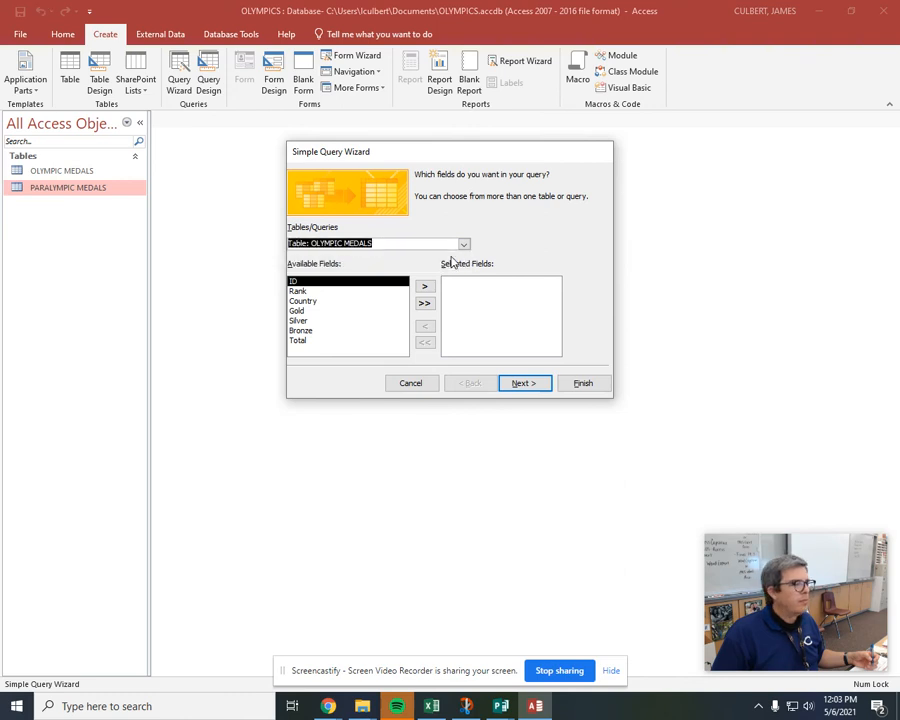
Include the Rank, Country and Gold fields of OLYMPIC MEDALS in the query and accept the field selection.
{"action": "double_click", "coordinate": [351, 291]}
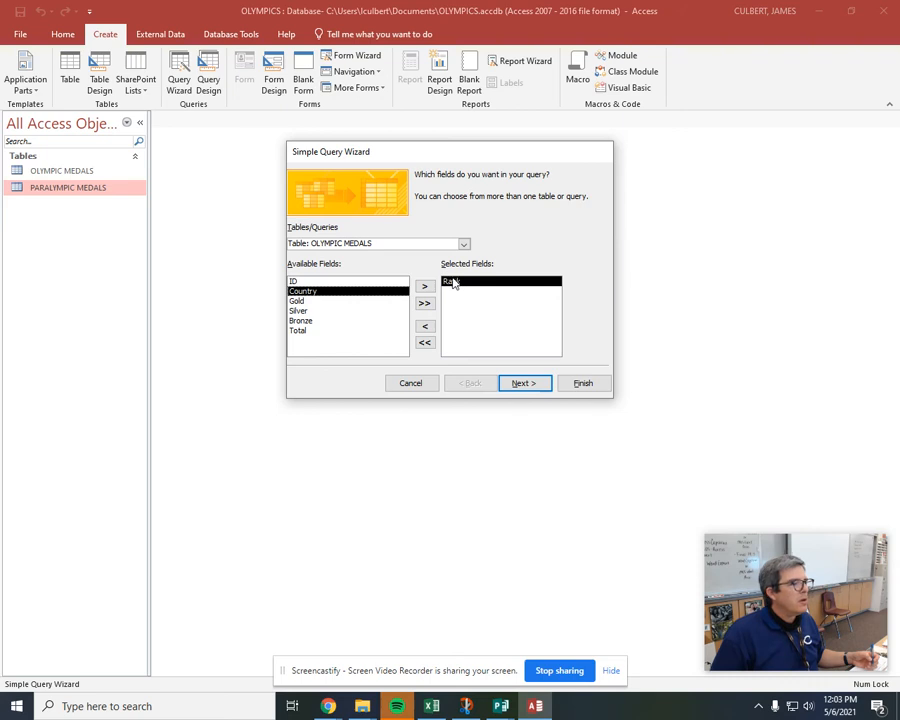
{"action": "double_click", "coordinate": [337, 291]}
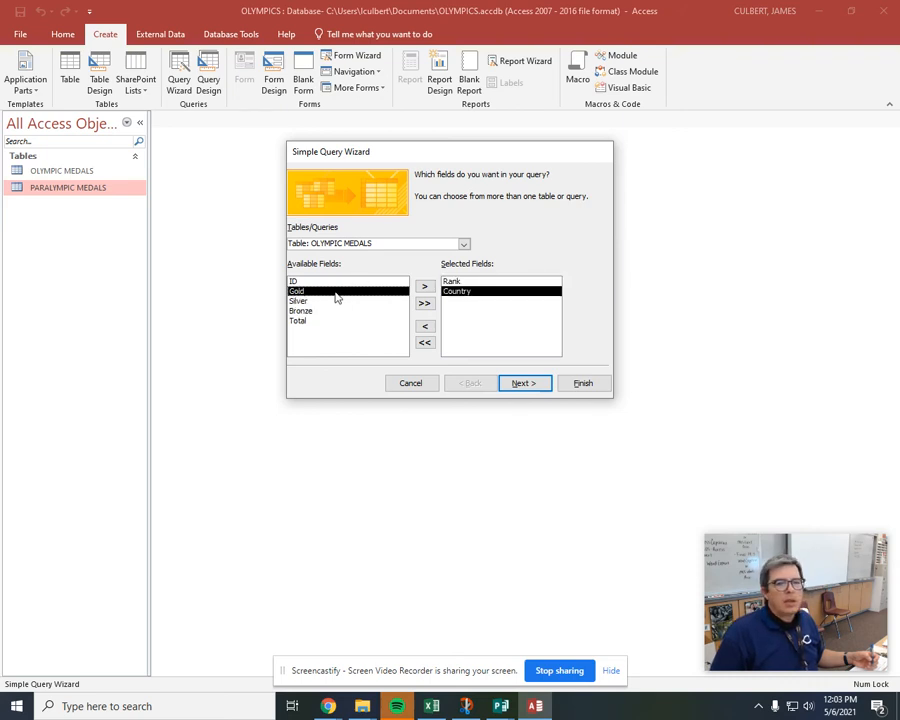
{"action": "double_click", "coordinate": [336, 293]}
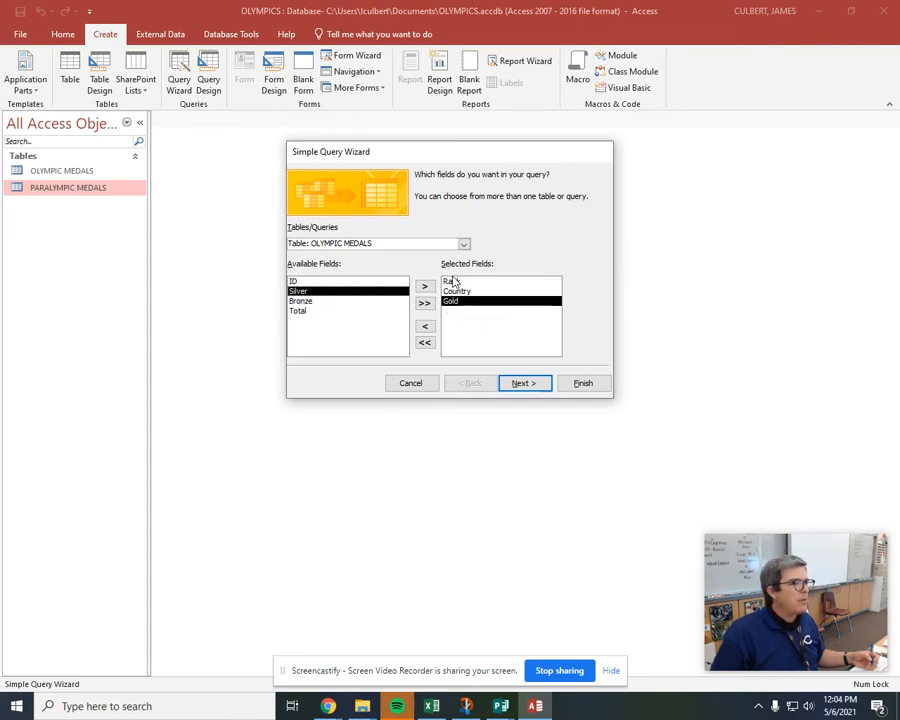
{"action": "left_click", "coordinate": [525, 388]}
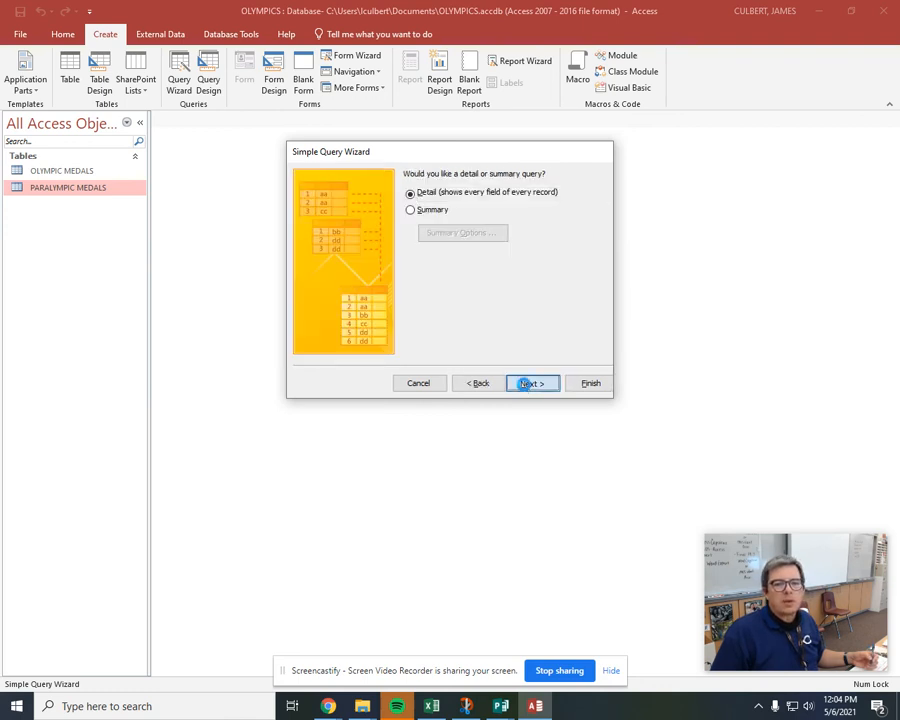
Keep the detail query option, title the query OLYMPIC GOLD and finish the wizard with the query opened to view information.
{"action": "left_click", "coordinate": [525, 386]}
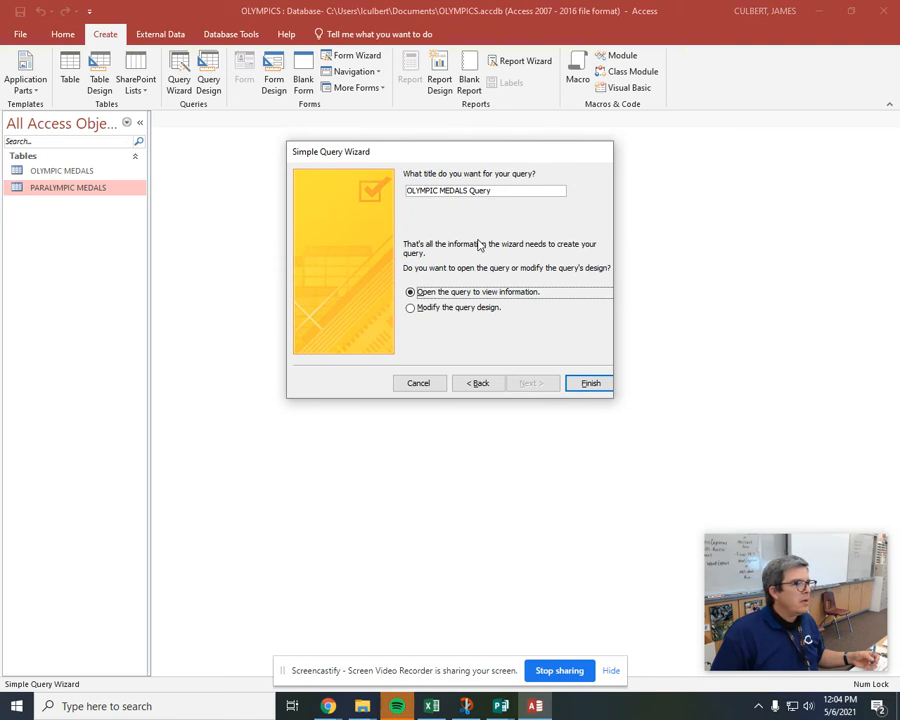
{"action": "left_click_drag", "start_coordinate": [504, 190], "coordinate": [381, 195]}
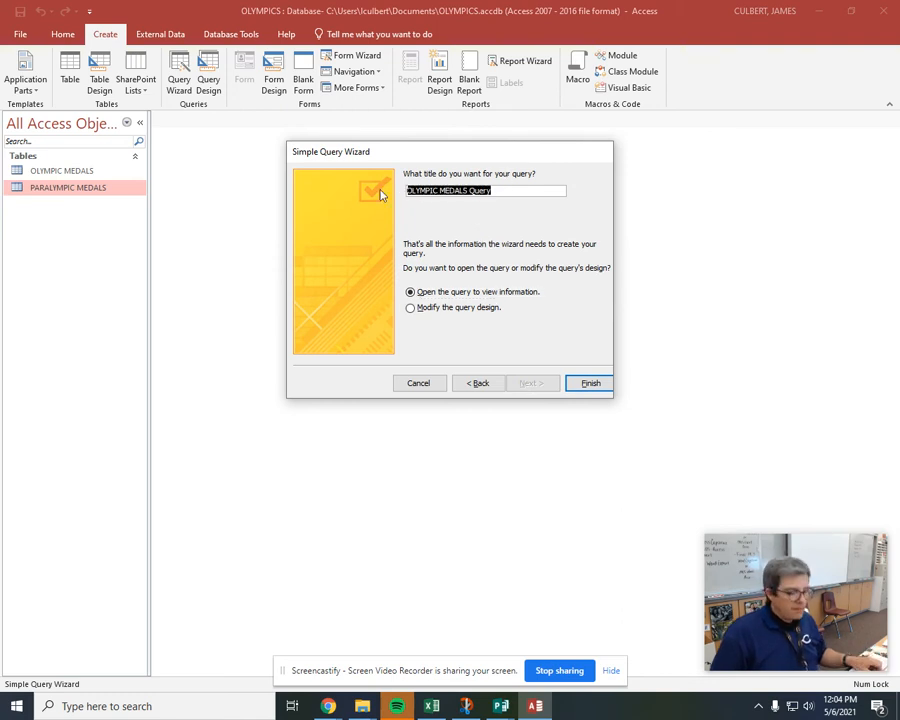
{"action": "key", "text": "Caps_Lock"}
{"action": "type", "text": "OLYMPIC GOLD"}
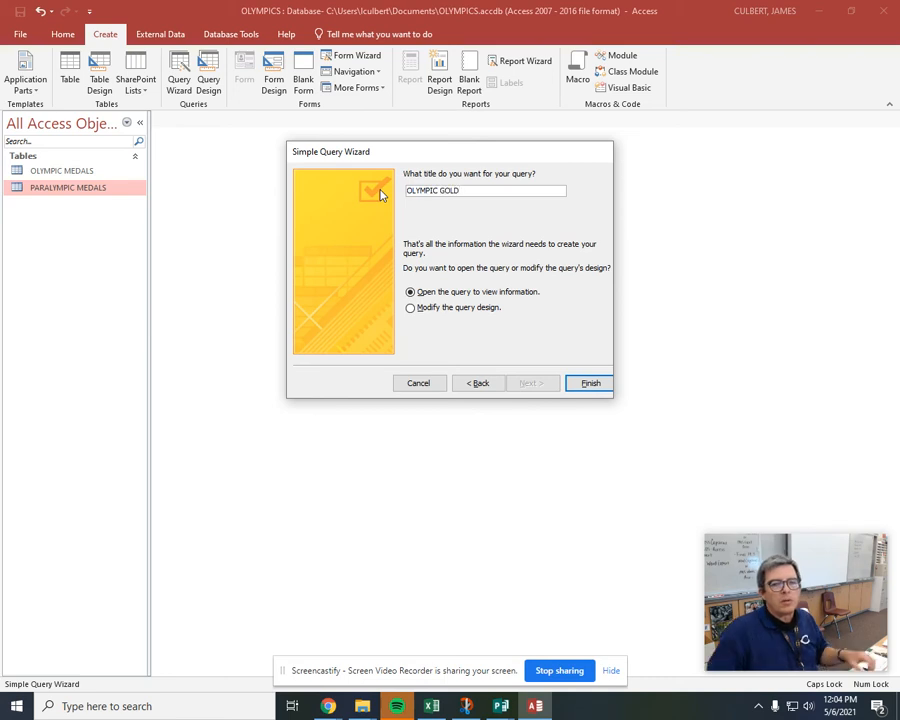
{"action": "left_click", "coordinate": [588, 383]}
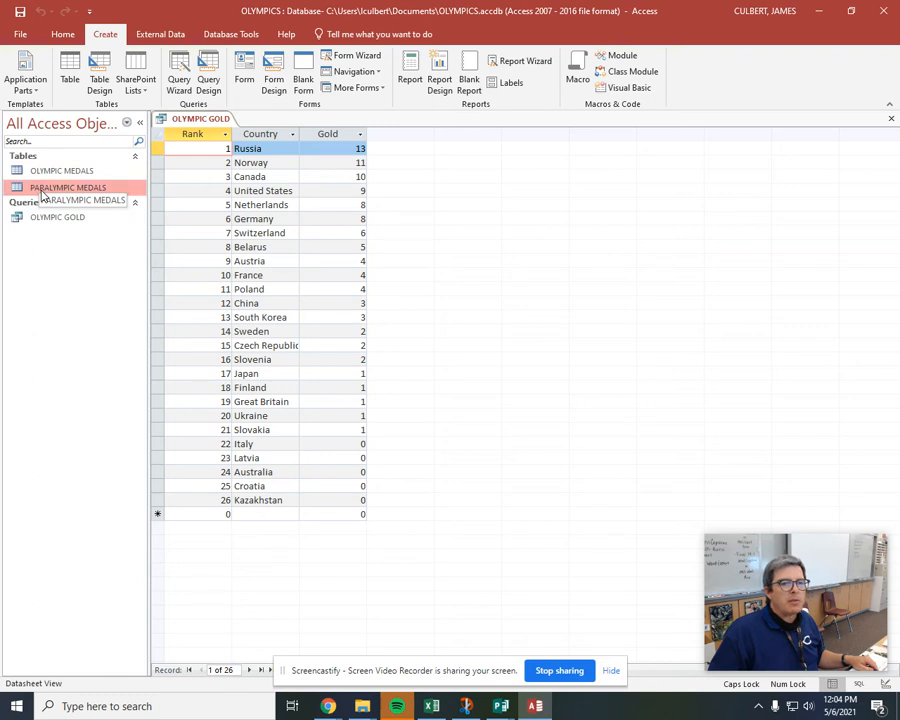
Close the OLYMPIC GOLD query and reopen it in Datasheet View.
{"action": "right_click", "coordinate": [195, 122]}
{"action": "left_click", "coordinate": [227, 147]}
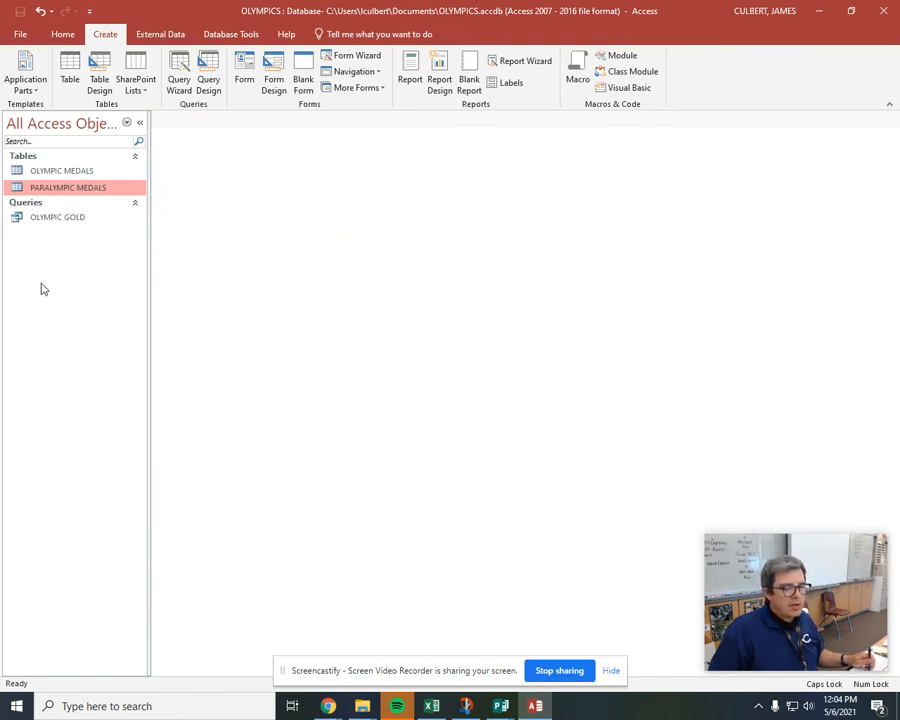
{"action": "double_click", "coordinate": [68, 219]}
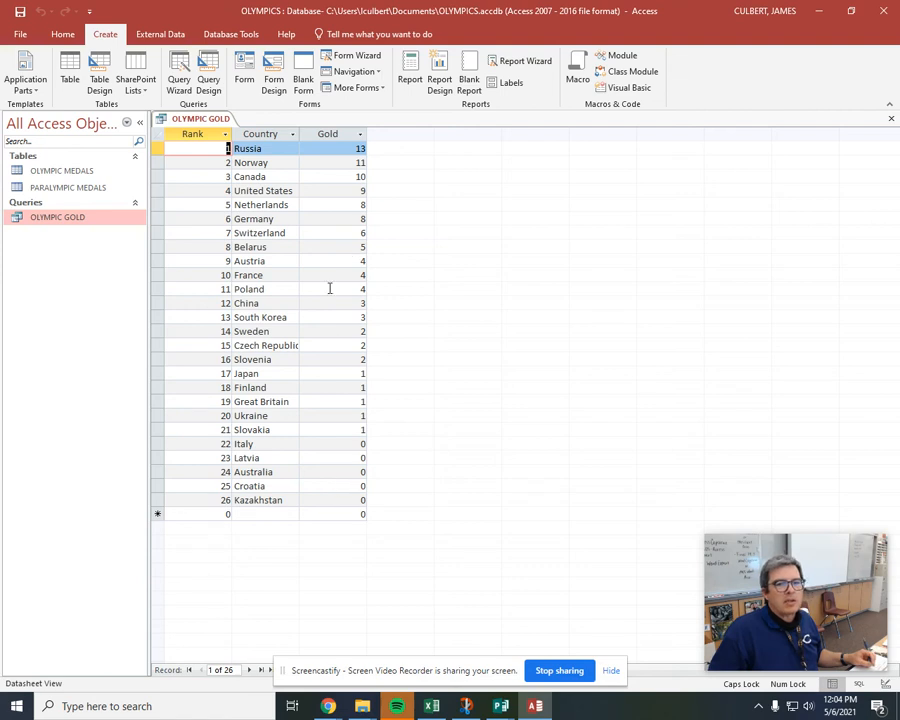
Sort the OLYMPIC GOLD datasheet in ascending order by the Gold field.
{"action": "left_click", "coordinate": [327, 152]}
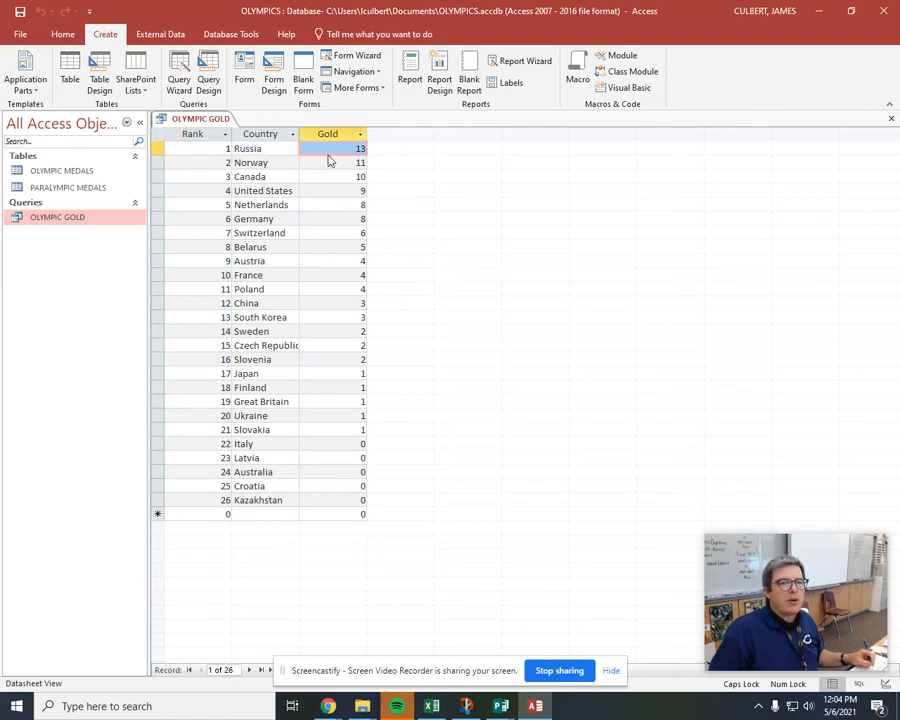
{"action": "left_click", "coordinate": [70, 37]}
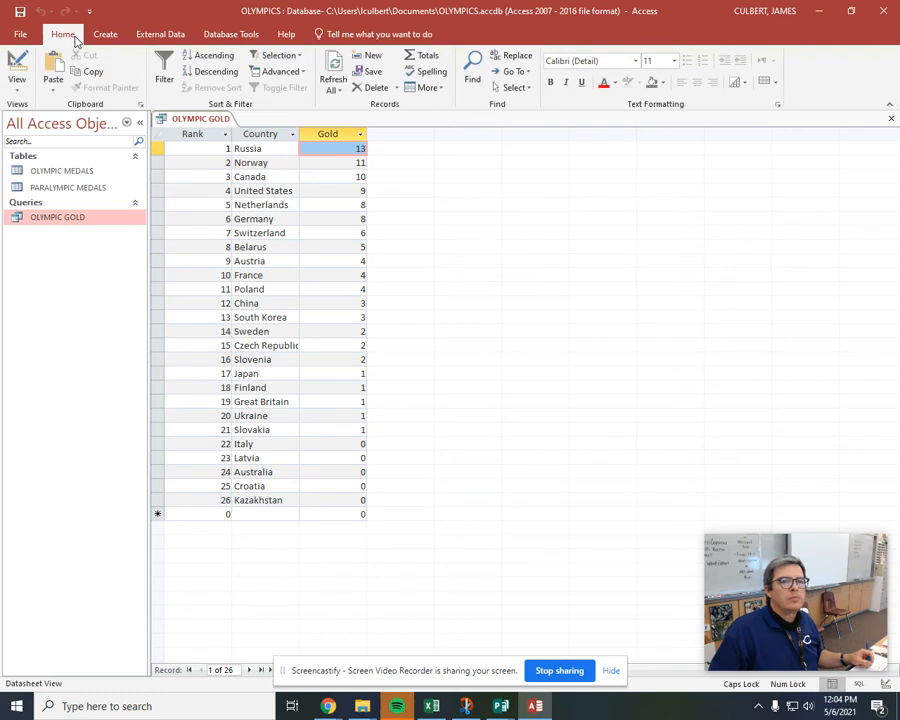
{"action": "left_click", "coordinate": [215, 57]}
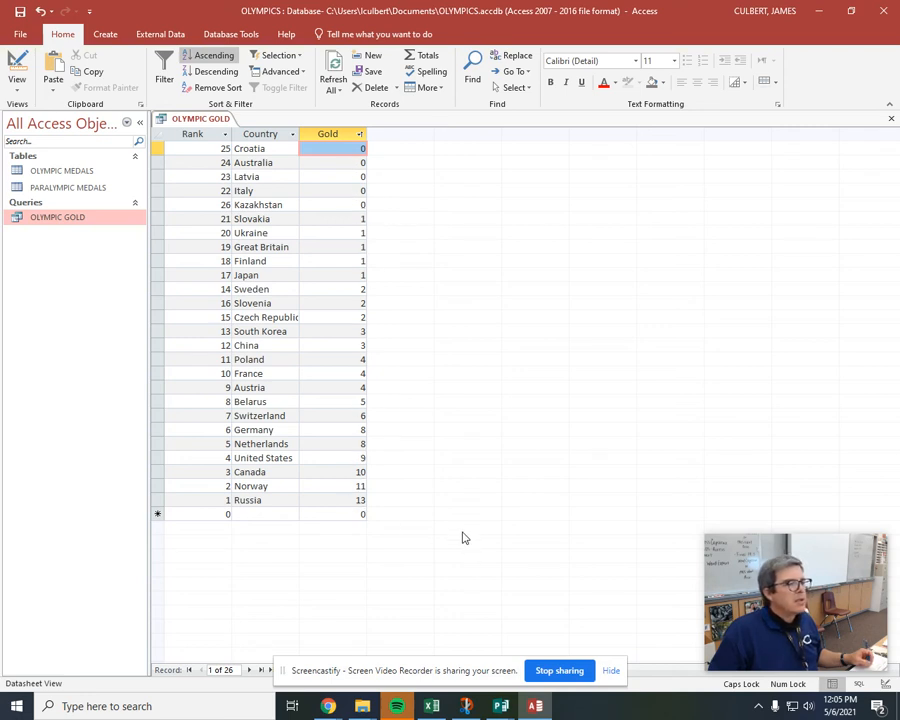
In the query's Design View, set both Rank and Country to sort ascending and run the query.
{"action": "left_click", "coordinate": [15, 64]}
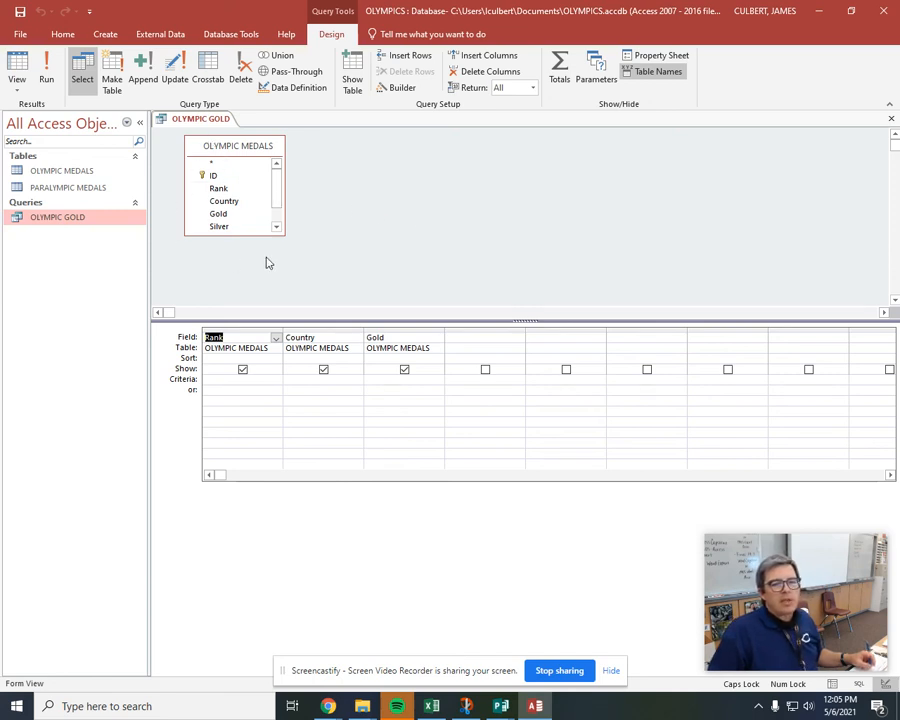
{"action": "left_click", "coordinate": [276, 359]}
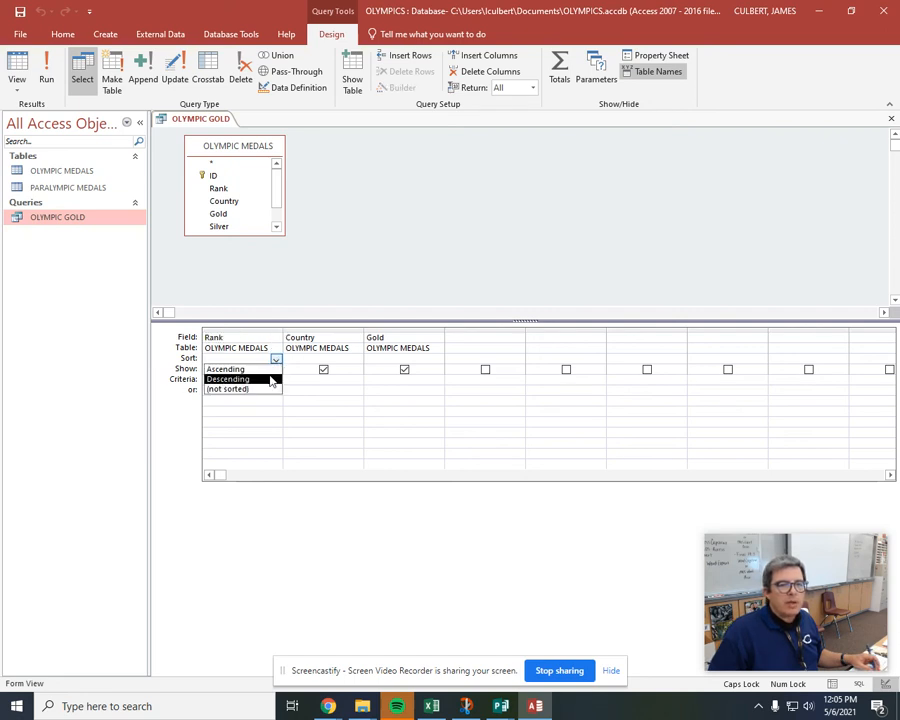
{"action": "left_click", "coordinate": [268, 370]}
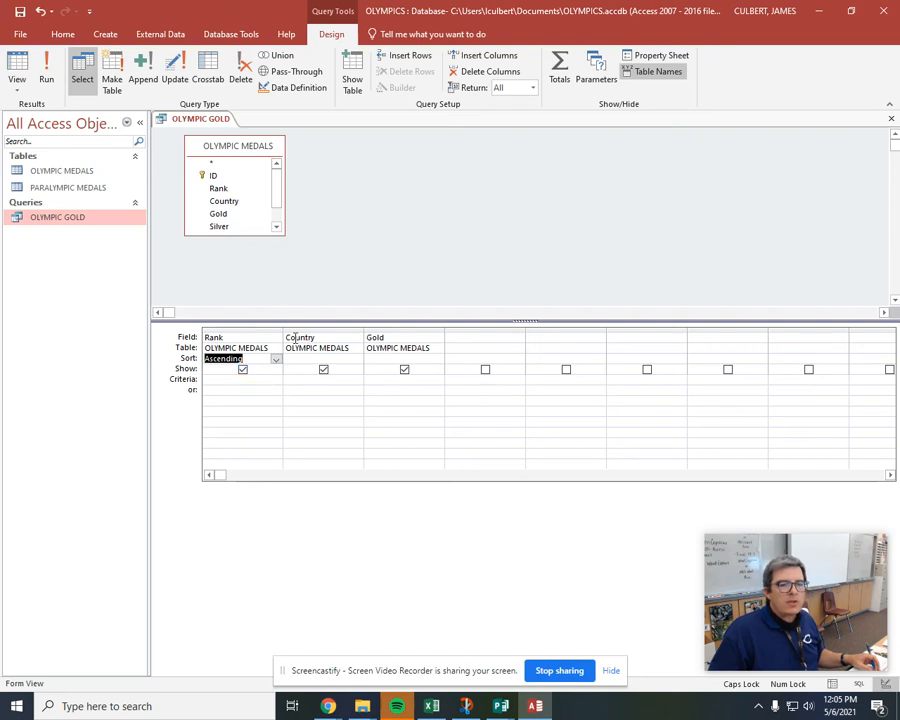
{"action": "left_click", "coordinate": [309, 360]}
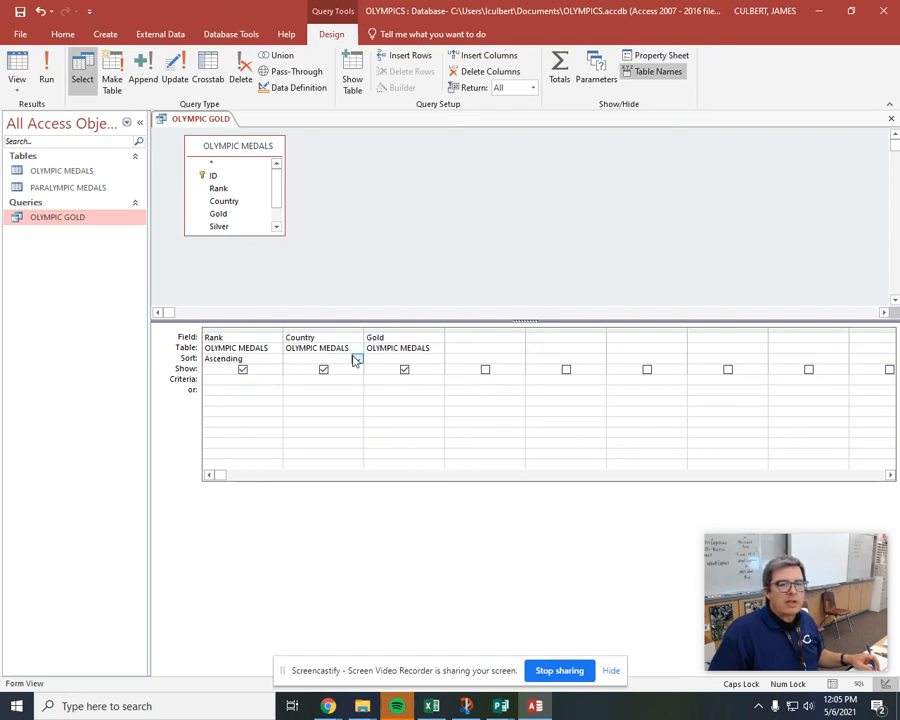
{"action": "left_click", "coordinate": [357, 359]}
{"action": "left_click", "coordinate": [351, 372]}
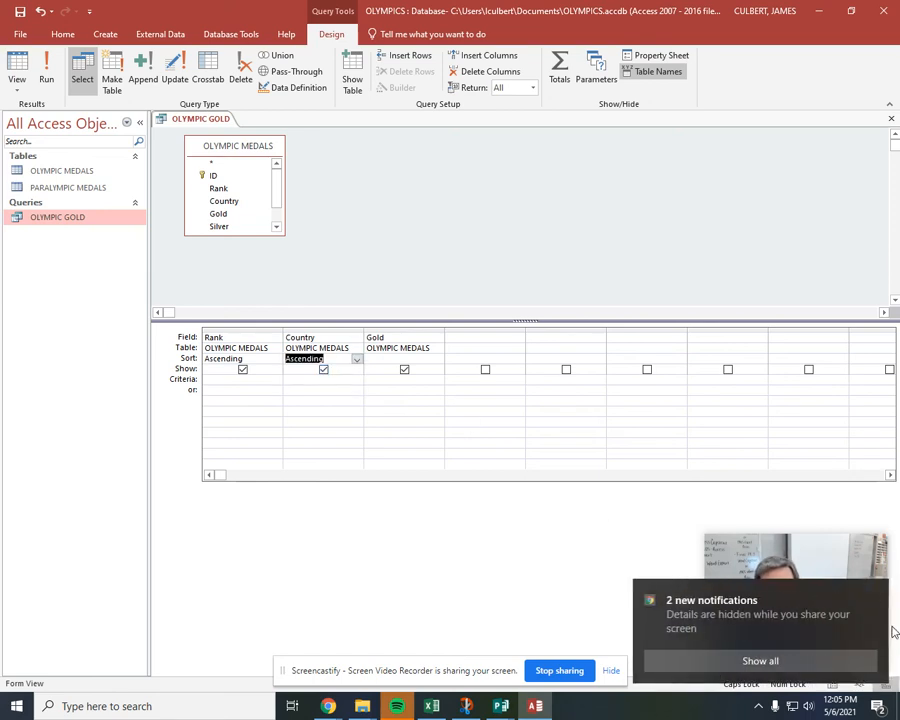
{"action": "left_click", "coordinate": [876, 594]}
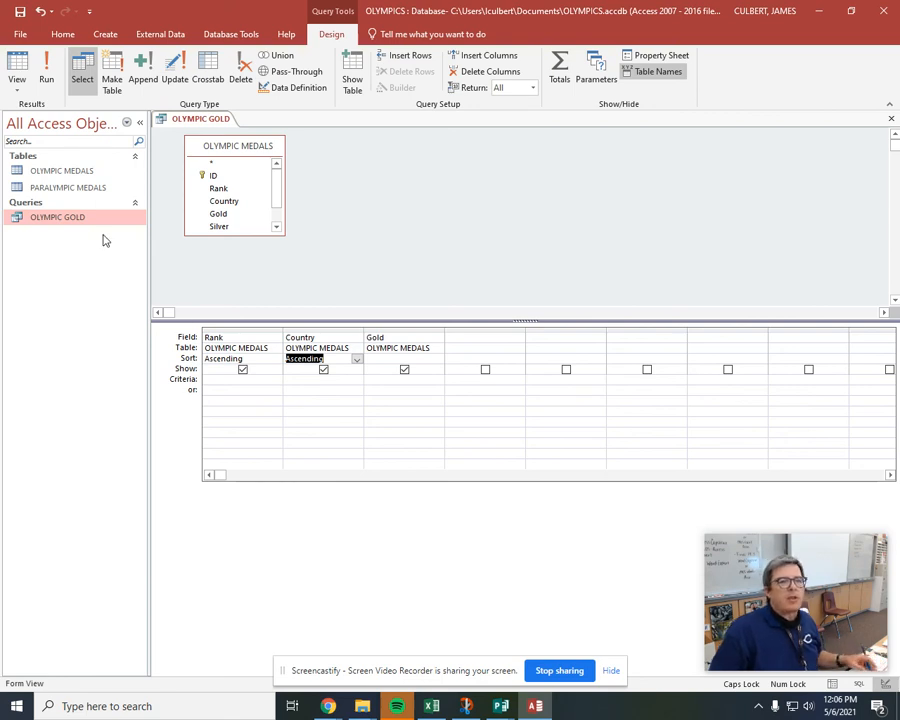
{"action": "left_click", "coordinate": [49, 74]}
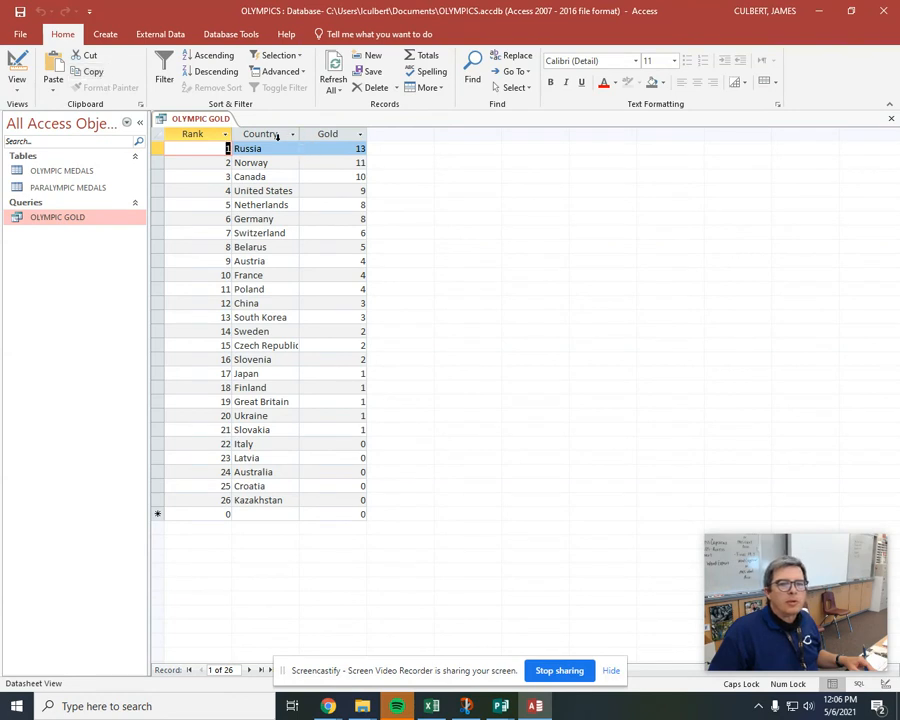
Return to the query design, set Rank to not sorted and set Gold to sort ascending.
{"action": "left_click", "coordinate": [16, 66]}
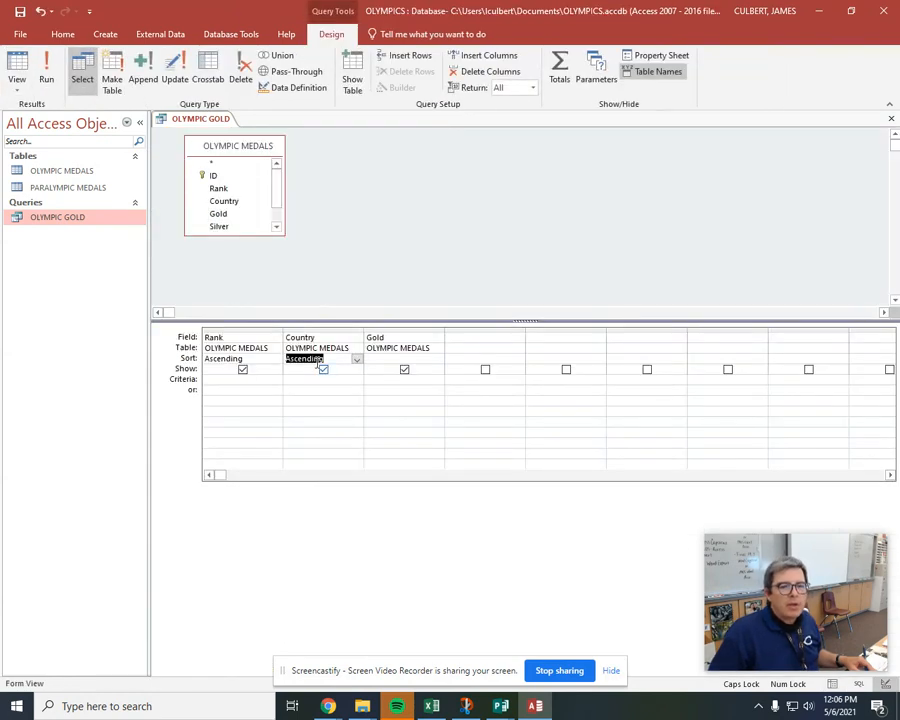
{"action": "left_click", "coordinate": [249, 358]}
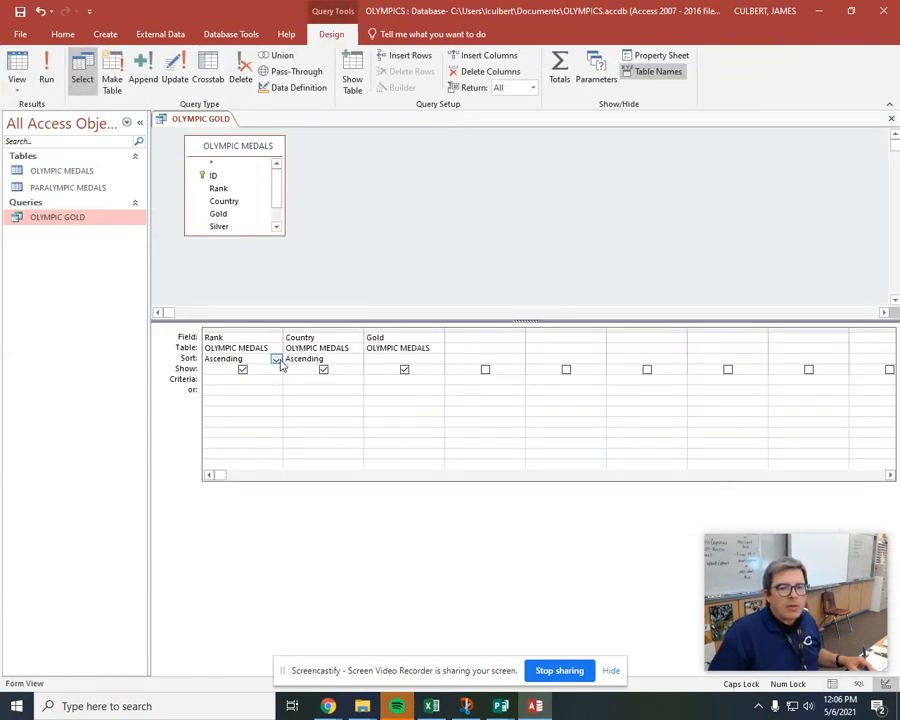
{"action": "left_click", "coordinate": [276, 358]}
{"action": "left_click", "coordinate": [264, 388]}
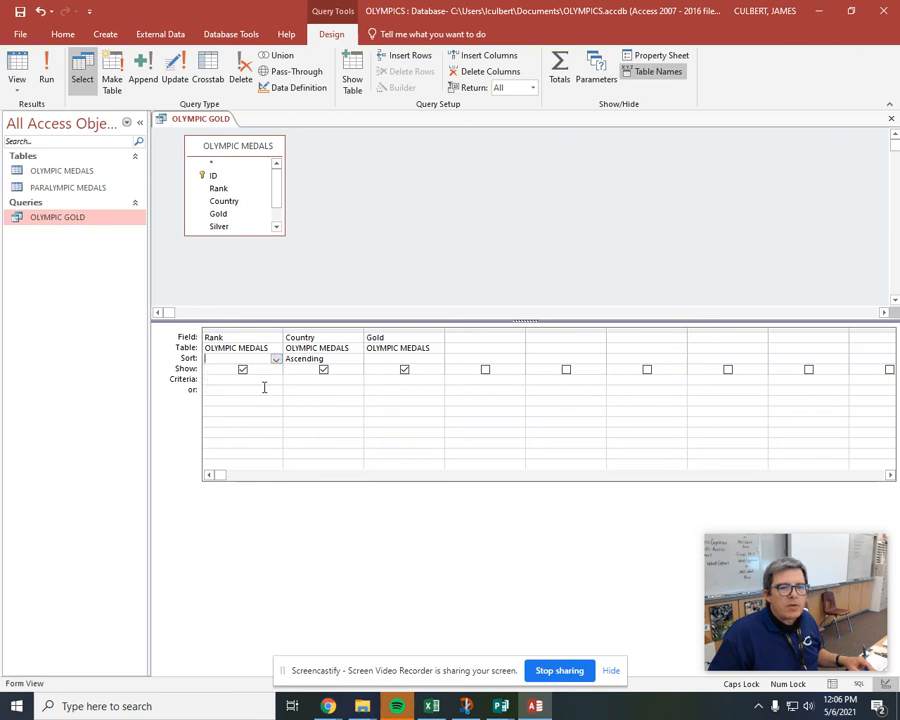
{"action": "left_click", "coordinate": [395, 357]}
{"action": "left_click", "coordinate": [437, 358]}
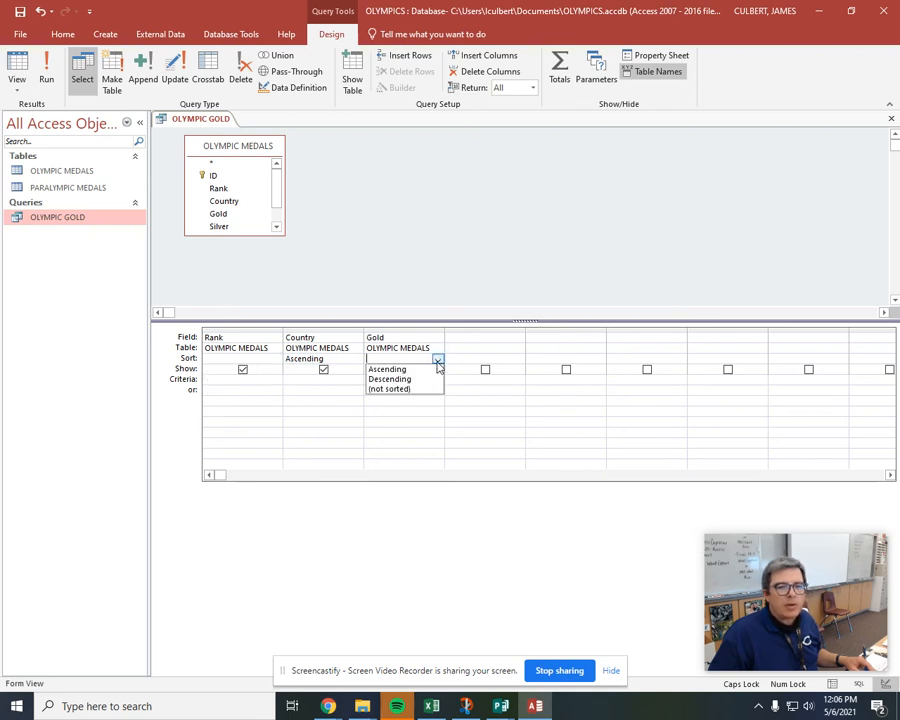
{"action": "left_click", "coordinate": [430, 372]}
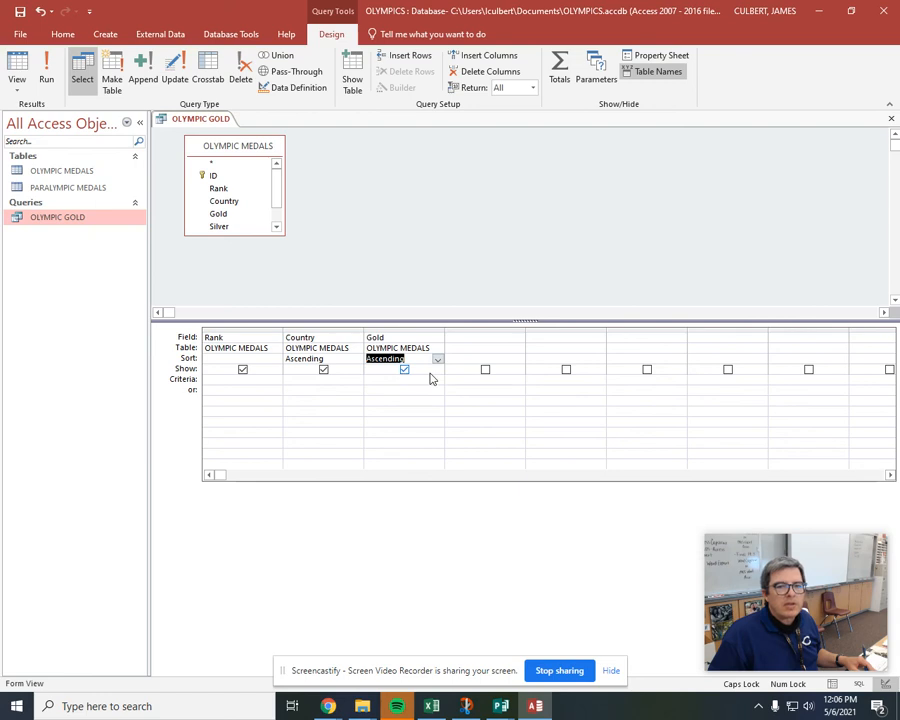
Move the Gold field ahead of Country in the design grid and run the query.
{"action": "left_click", "coordinate": [386, 328]}
{"action": "left_click_drag", "start_coordinate": [389, 332], "coordinate": [315, 337]}
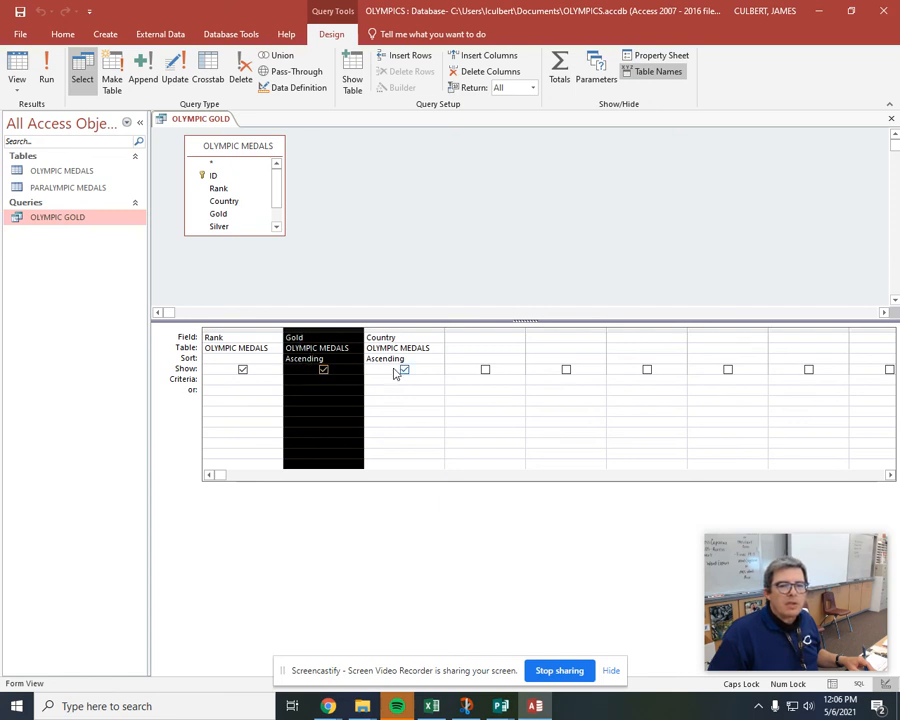
{"action": "left_click", "coordinate": [50, 78]}
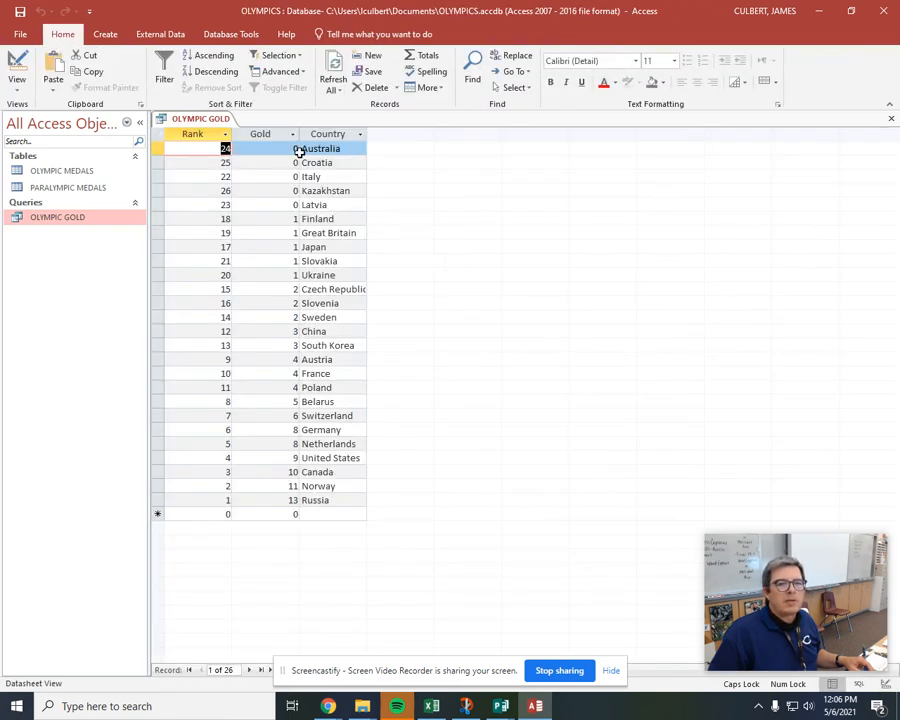
Select the five records with 0 gold medals to examine how their countries are ordered.
{"action": "left_click_drag", "start_coordinate": [156, 148], "coordinate": [156, 204]}
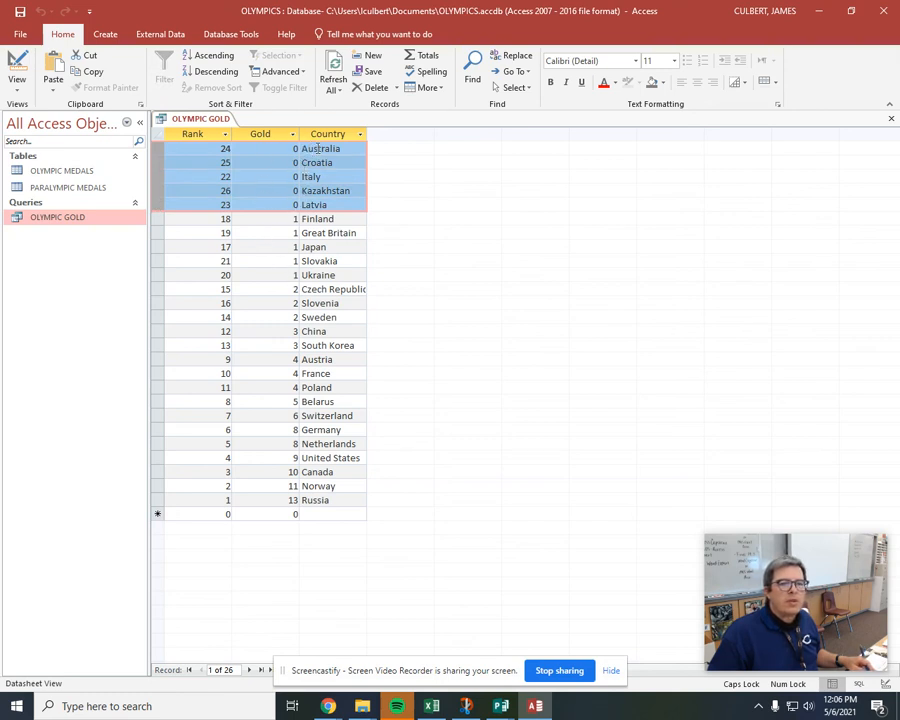
{"action": "mouse_move", "coordinate": [709, 650]}
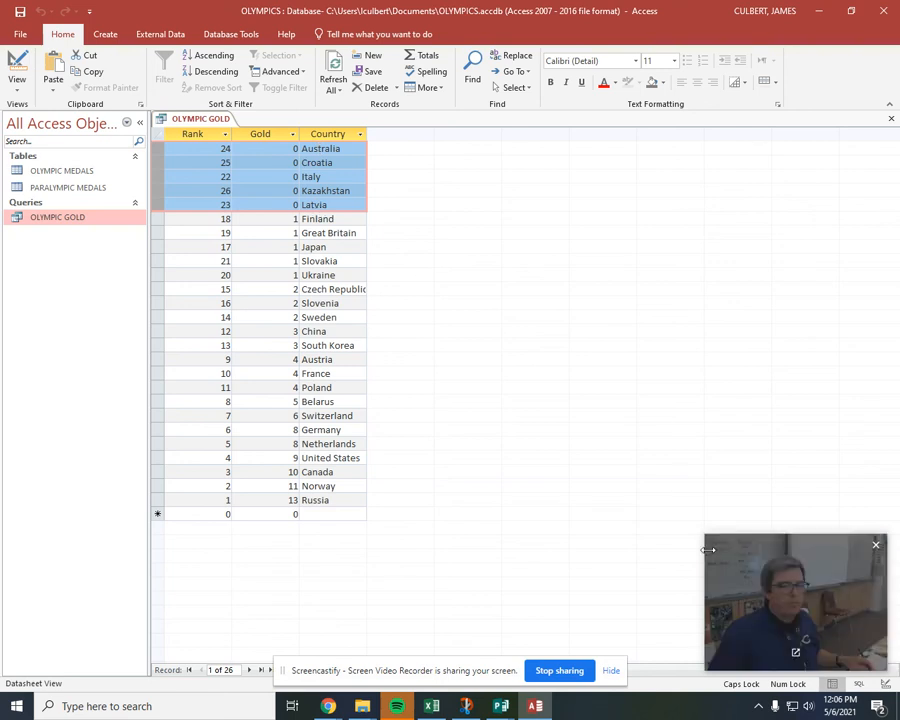